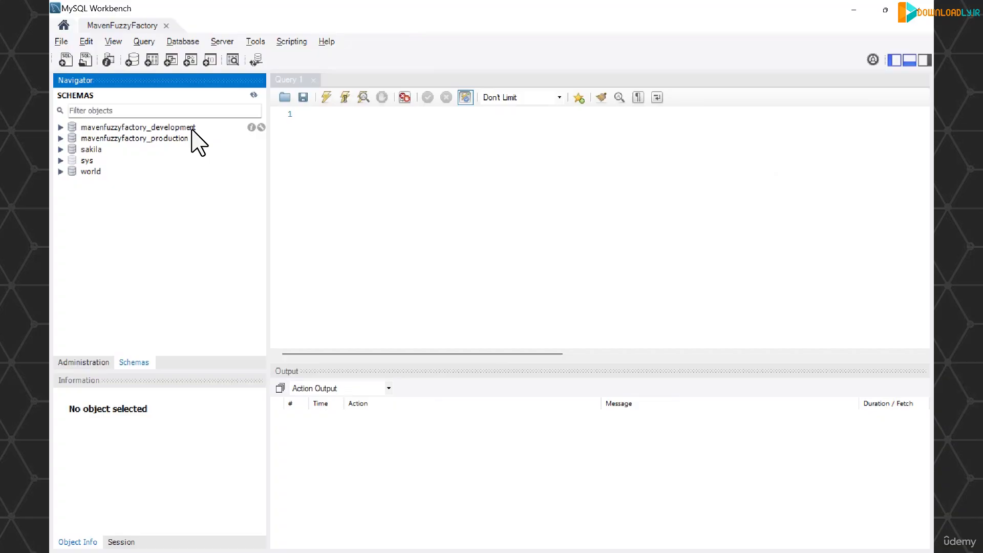
# Expand the mavenfuzzyfactory_development and mavenfuzzyfactory_production schemas to compare their tables
pyautogui.click(61, 127)
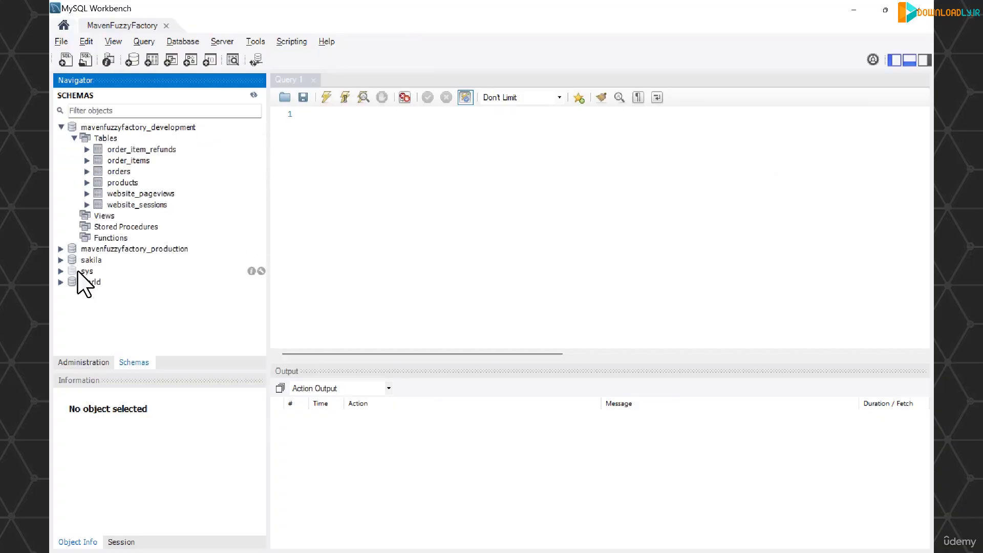
pyautogui.click(60, 248)
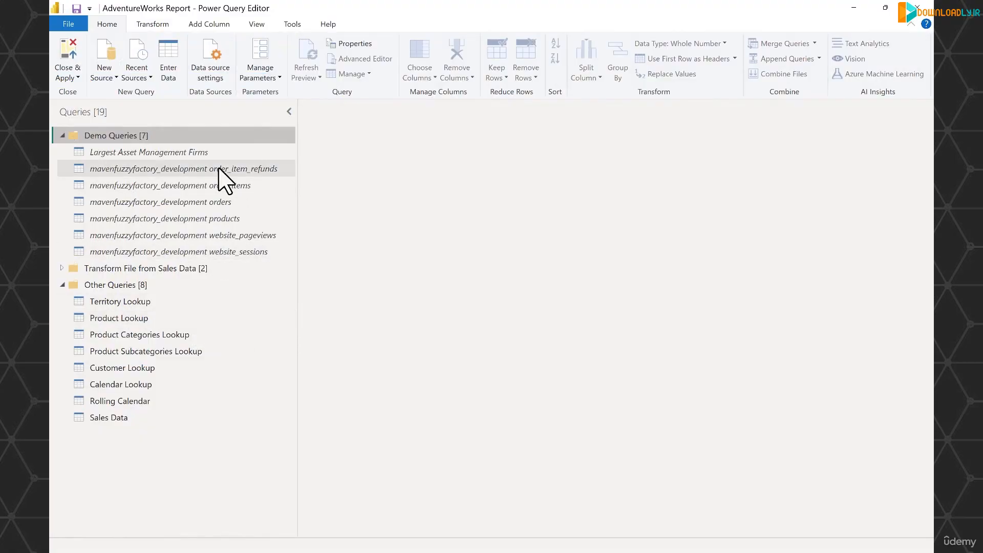
# In Power Query Editor, inspect the Source step formula and connection settings of the mavenfuzzyfactory_development order_item_refunds query, without changing them
pyautogui.click(215, 174)
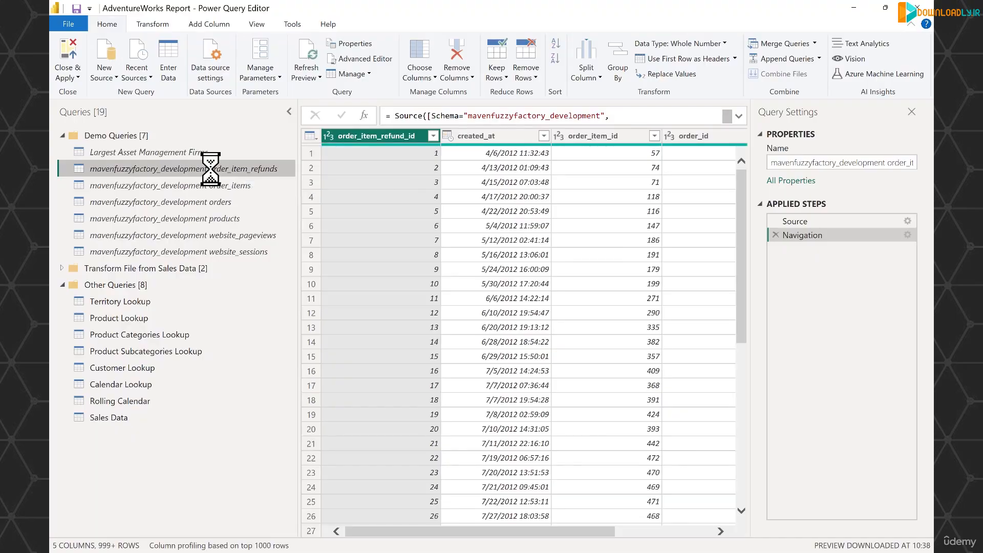
pyautogui.click(812, 221)
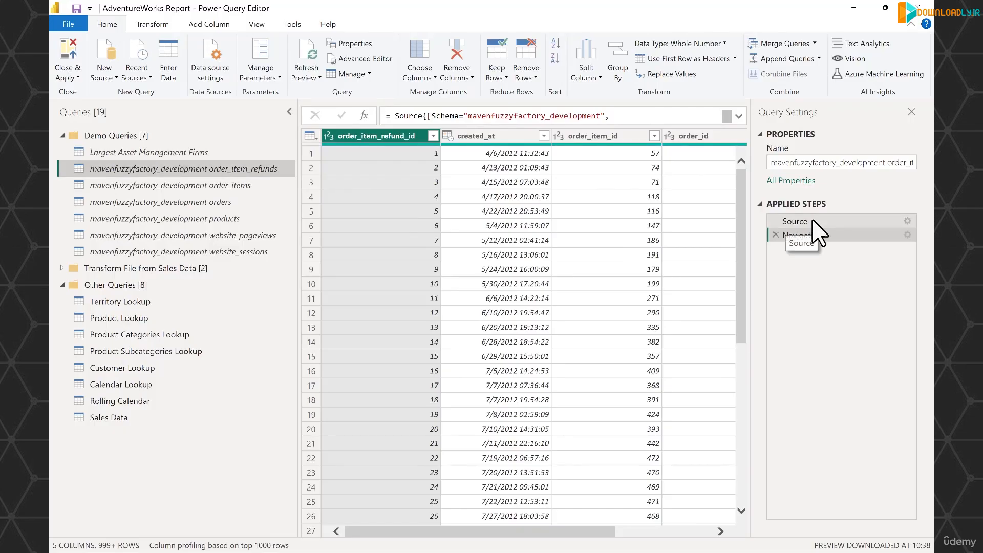
pyautogui.click(738, 116)
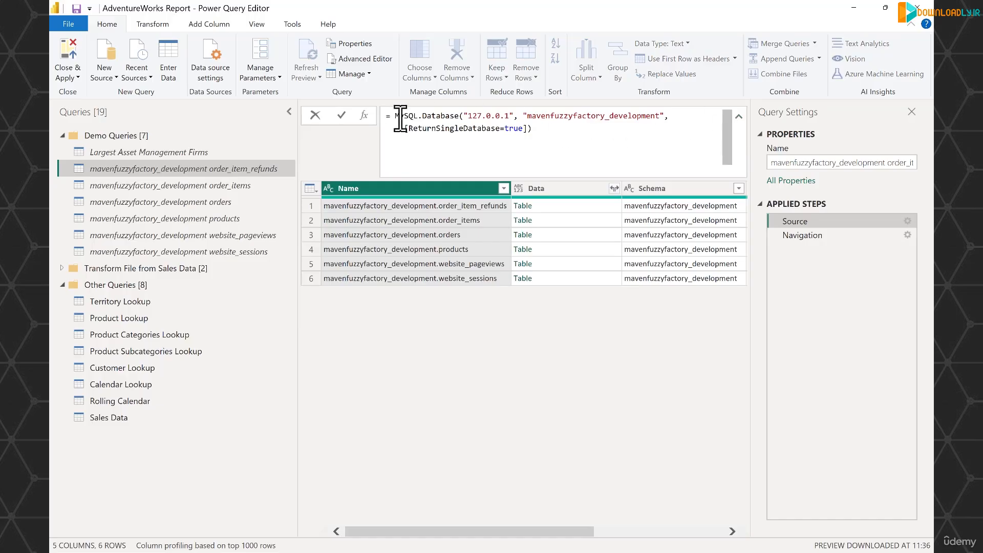
pyautogui.moveTo(398, 119)
pyautogui.click(893, 220)
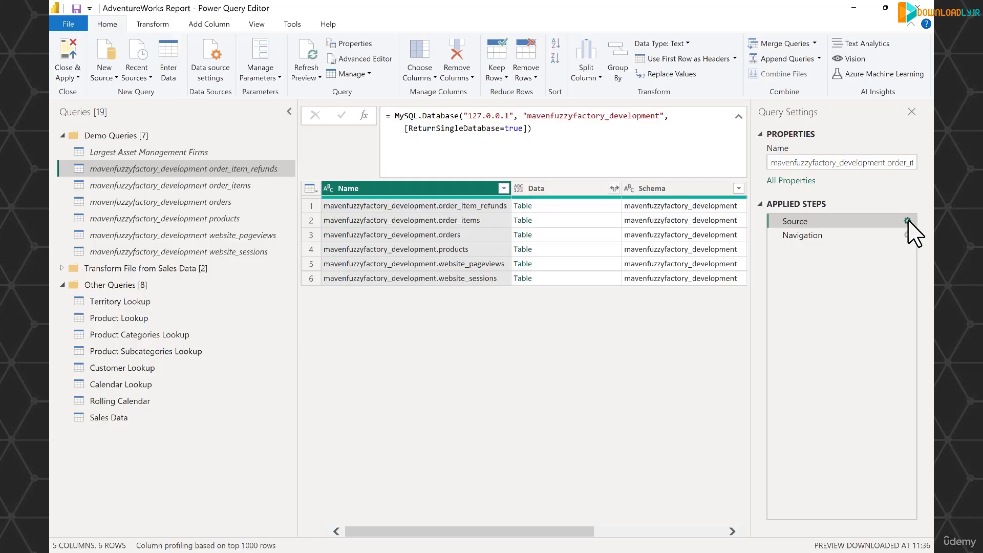
pyautogui.click(907, 221)
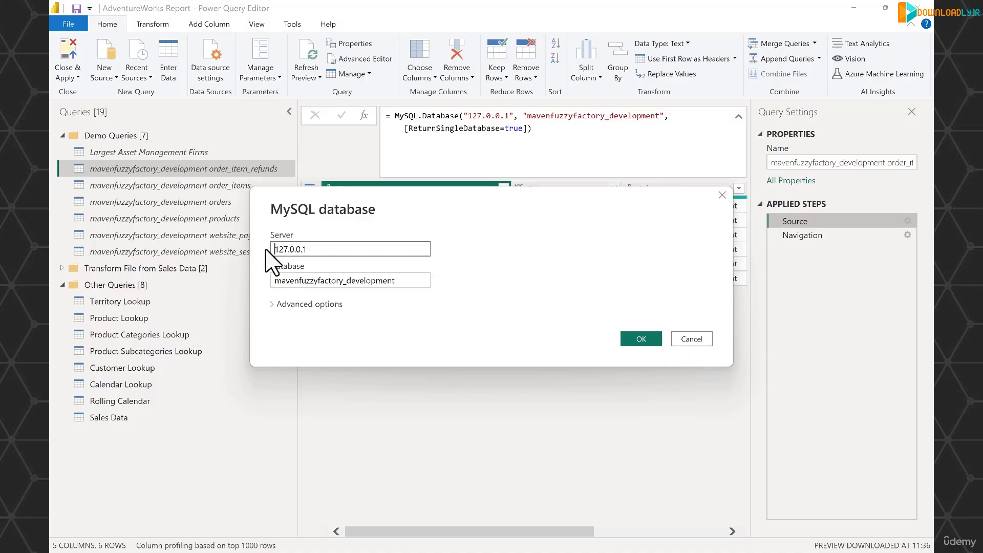
pyautogui.click(708, 341)
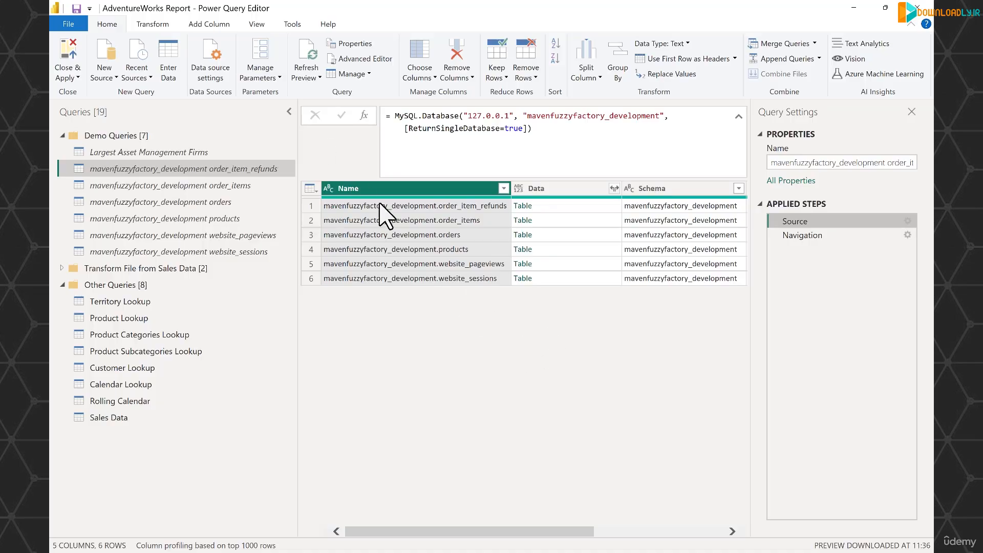
# Turn on always allowing parameters, check the input type options for the Source step's server, and cancel the dialog
pyautogui.click(257, 25)
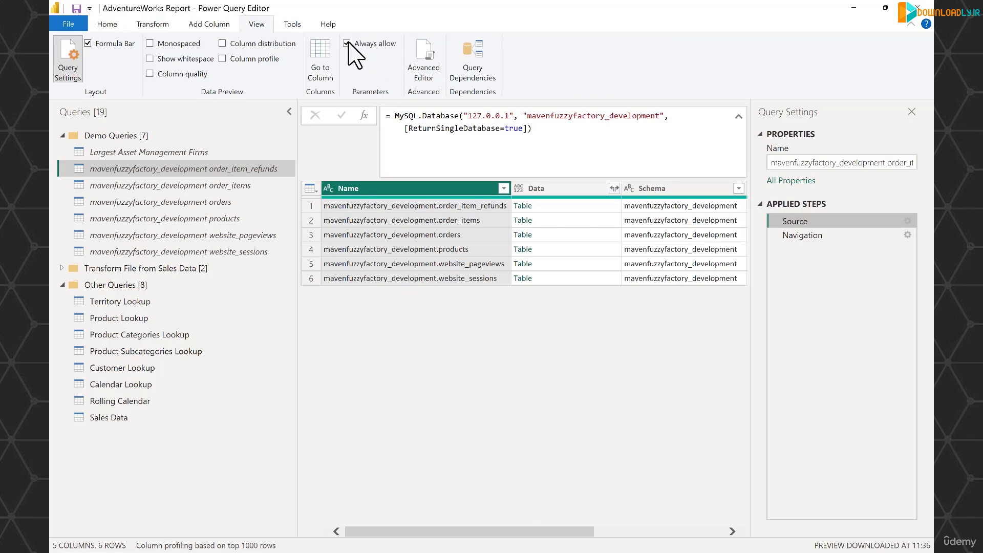
pyautogui.click(908, 221)
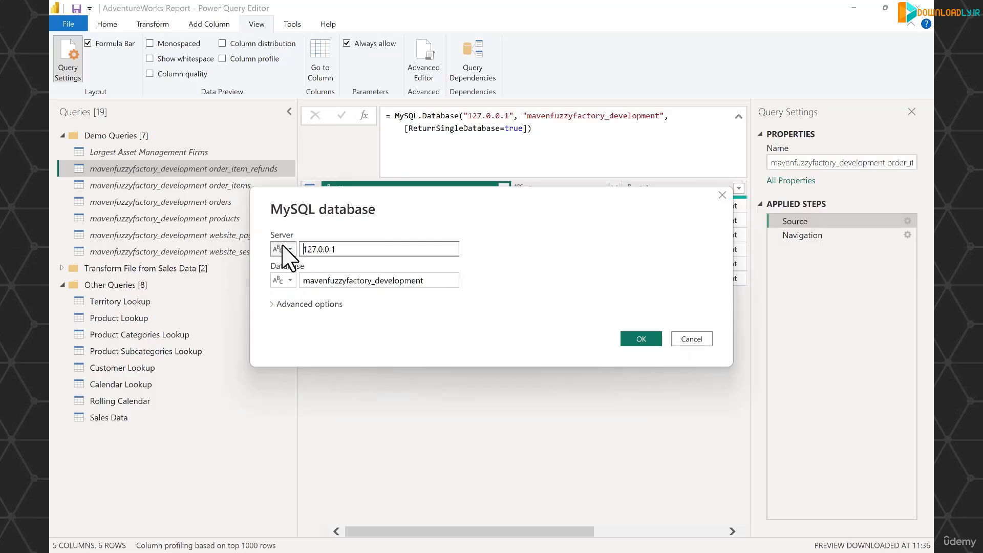
pyautogui.click(285, 249)
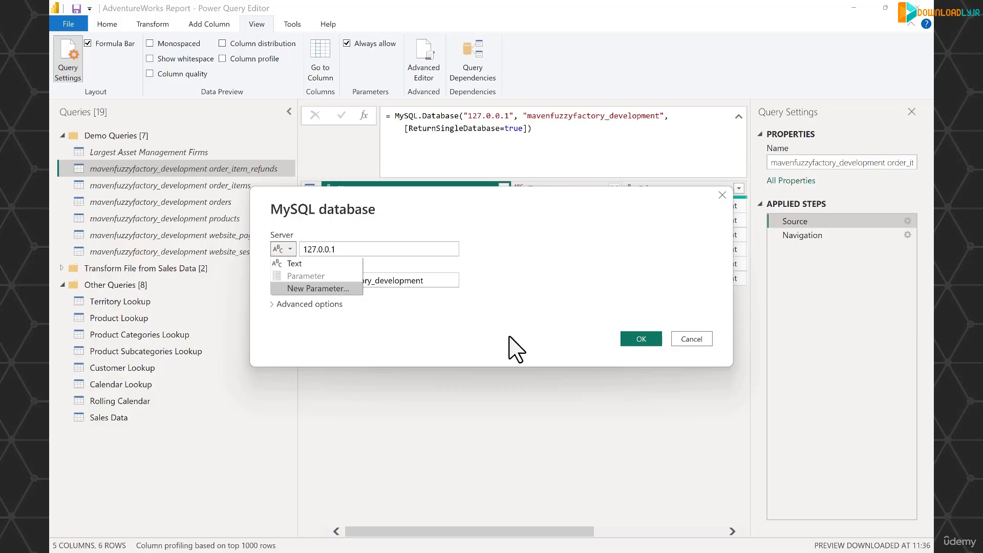
pyautogui.click(705, 338)
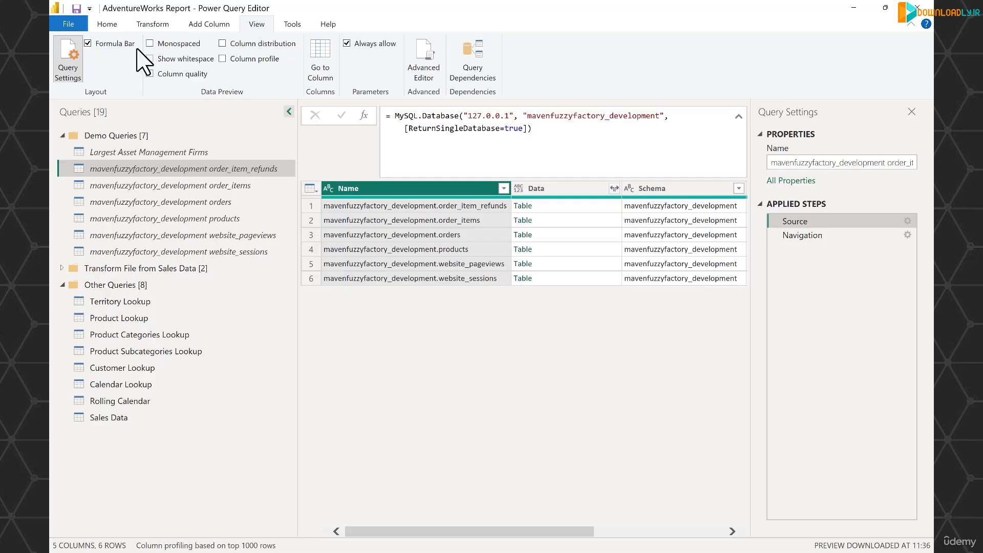
# Create a new parameter named "Server (Fuzzy Factory)", reviewing the existing Parameter1 for reference
pyautogui.click(107, 26)
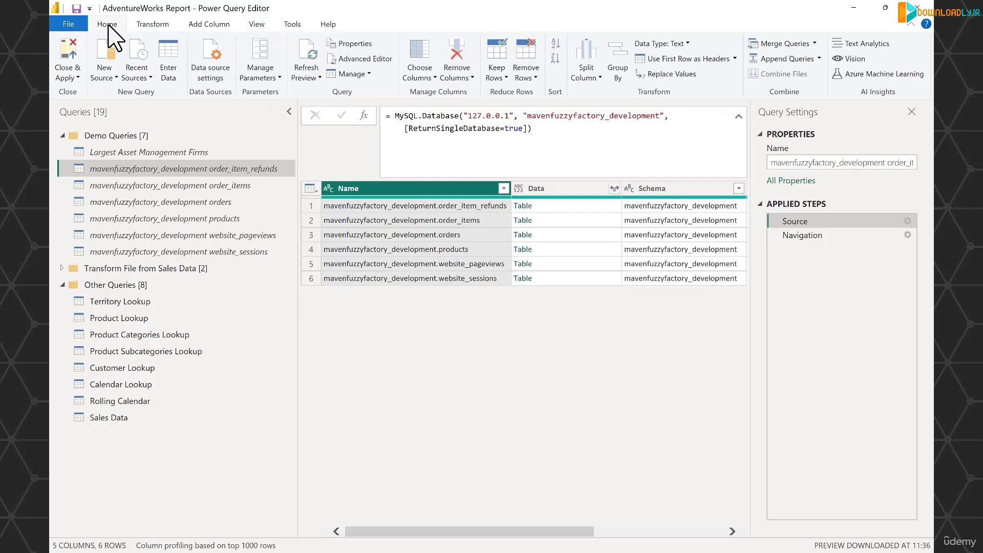
pyautogui.click(278, 79)
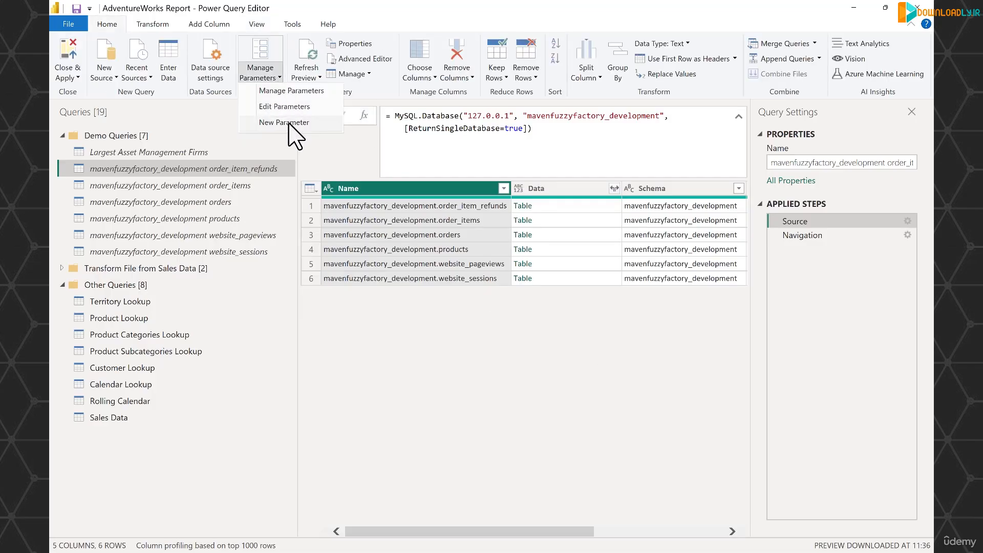
pyautogui.click(288, 123)
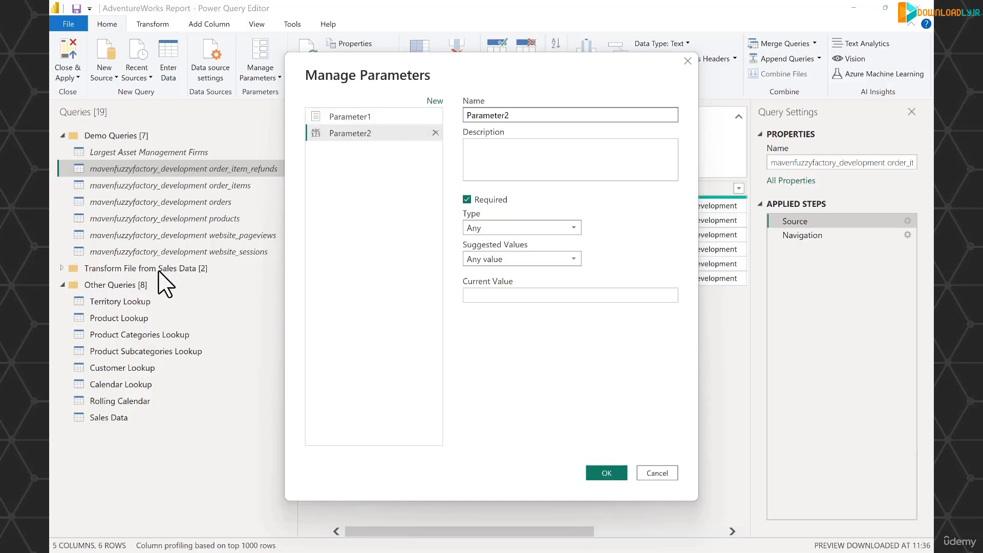
pyautogui.click(355, 117)
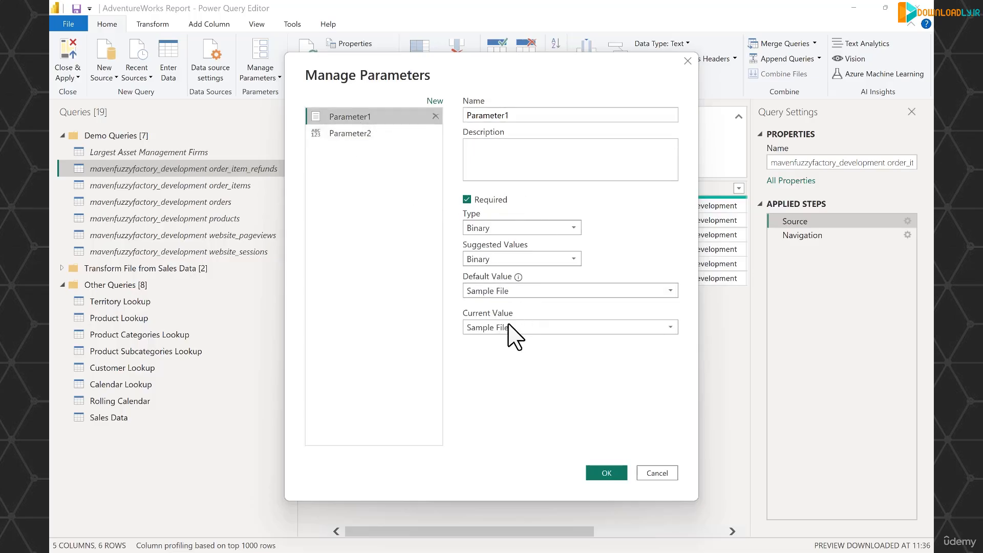
pyautogui.click(373, 134)
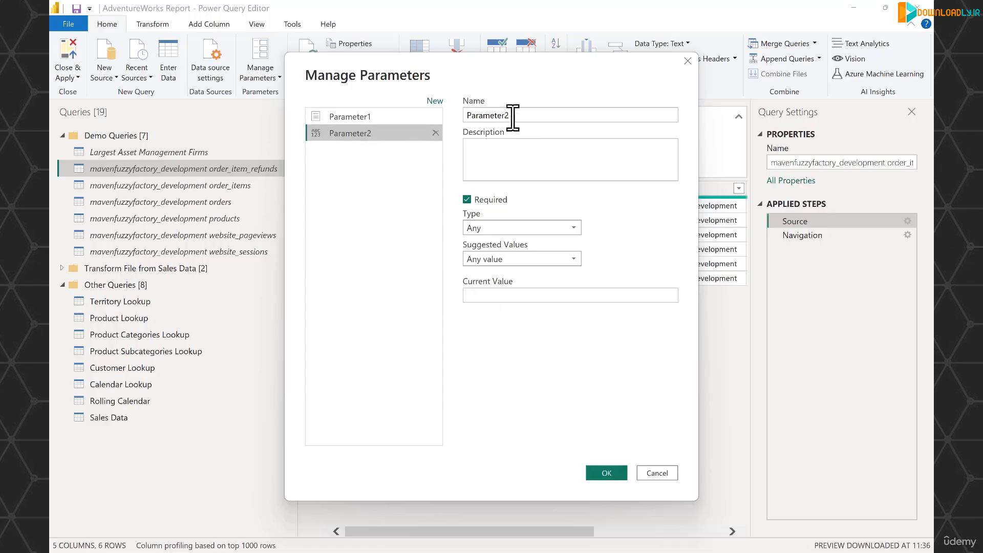
pyautogui.click(530, 115)
pyautogui.doubleClick(476, 114)
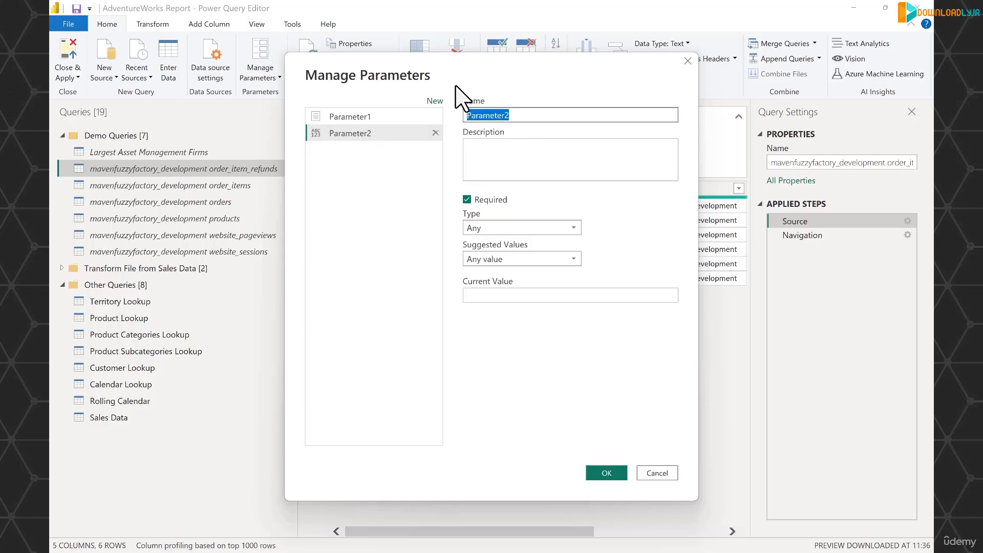
pyautogui.write('Server (Fuzzy Factory')
# Set the server parameter's type to Text, keep suggested values at Any value, and create it with current value 127.0.0.1
pyautogui.click(555, 225)
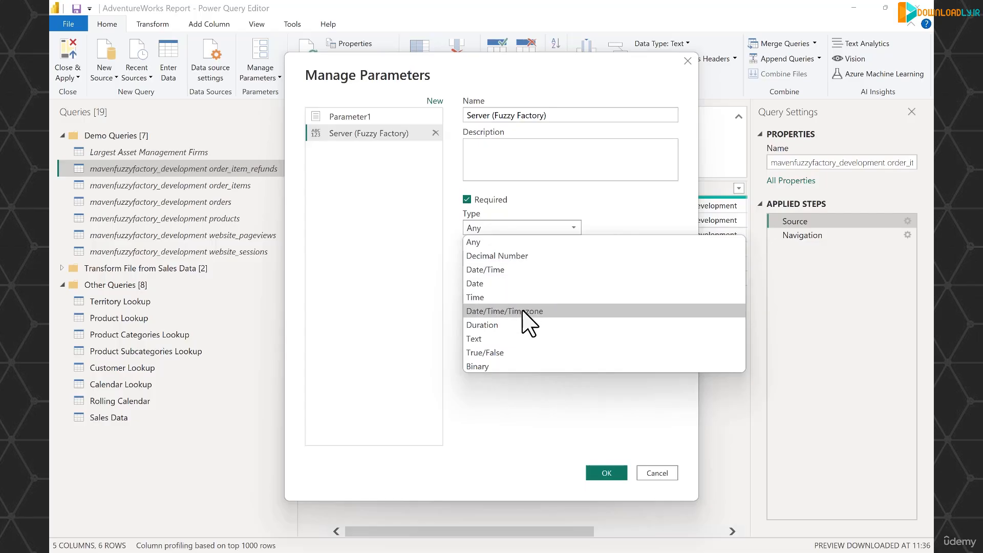
pyautogui.click(520, 339)
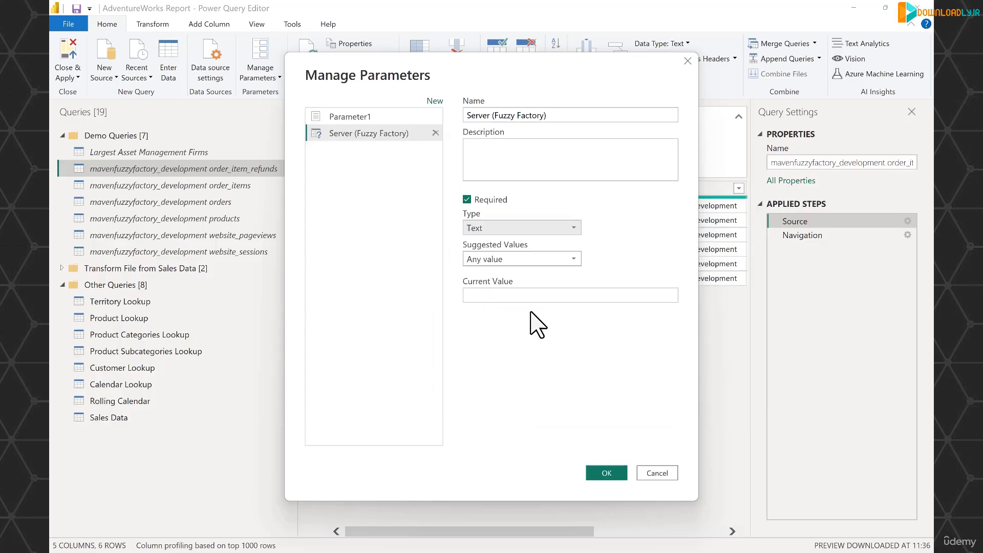
pyautogui.click(538, 259)
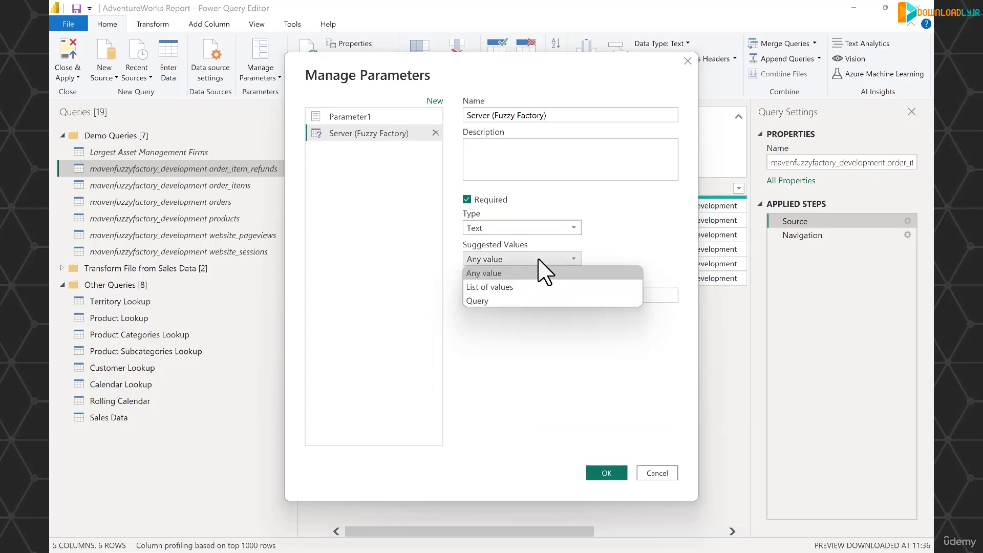
pyautogui.click(509, 320)
pyautogui.click(510, 295)
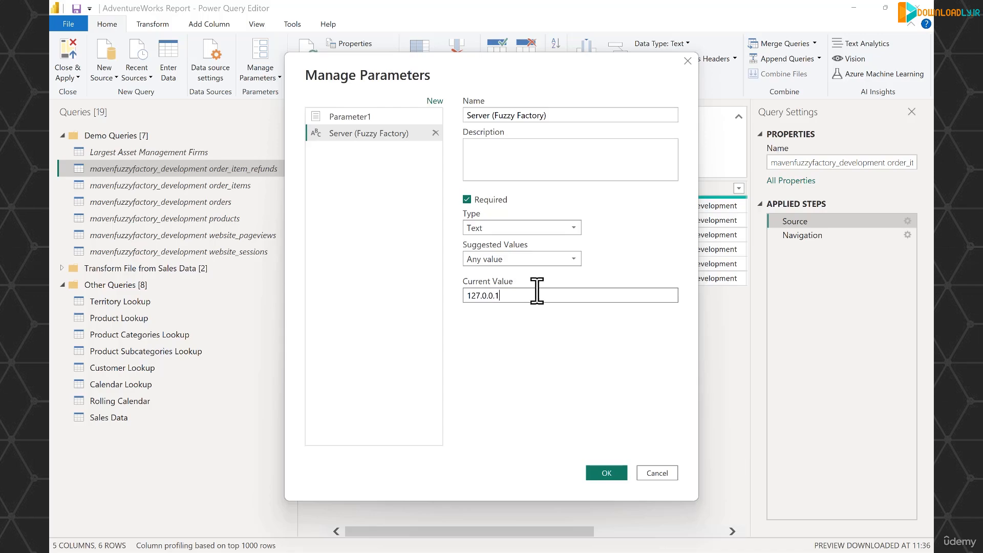
pyautogui.click(606, 475)
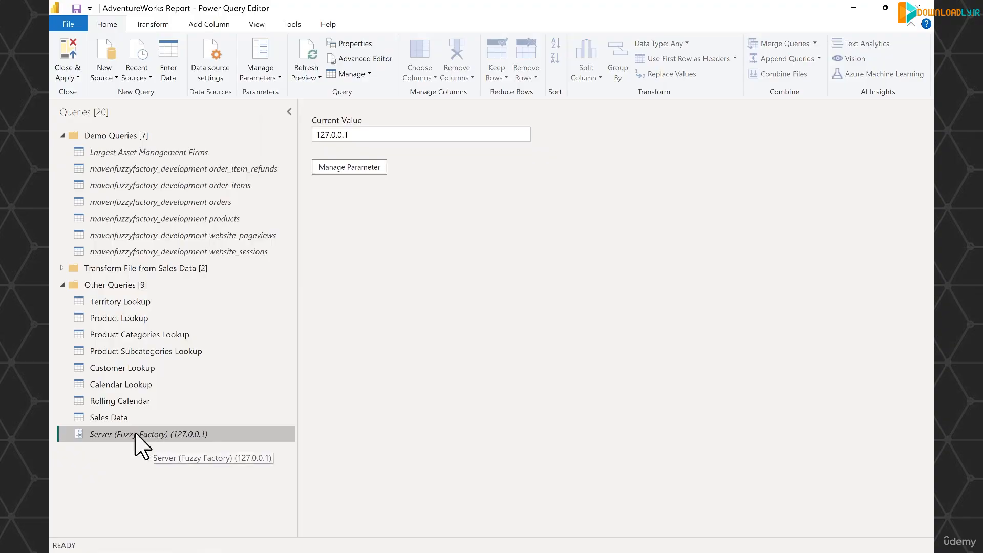
# Move the Server (Fuzzy Factory) parameter into the Demo Queries group and review its definition without changes
pyautogui.moveTo(122, 437); pyautogui.dragTo(116, 145)
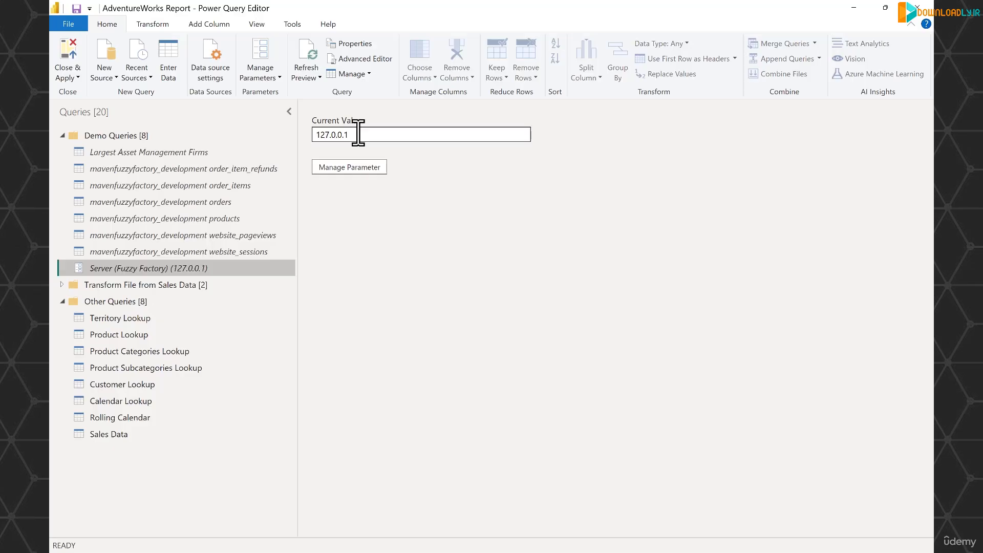
pyautogui.click(362, 169)
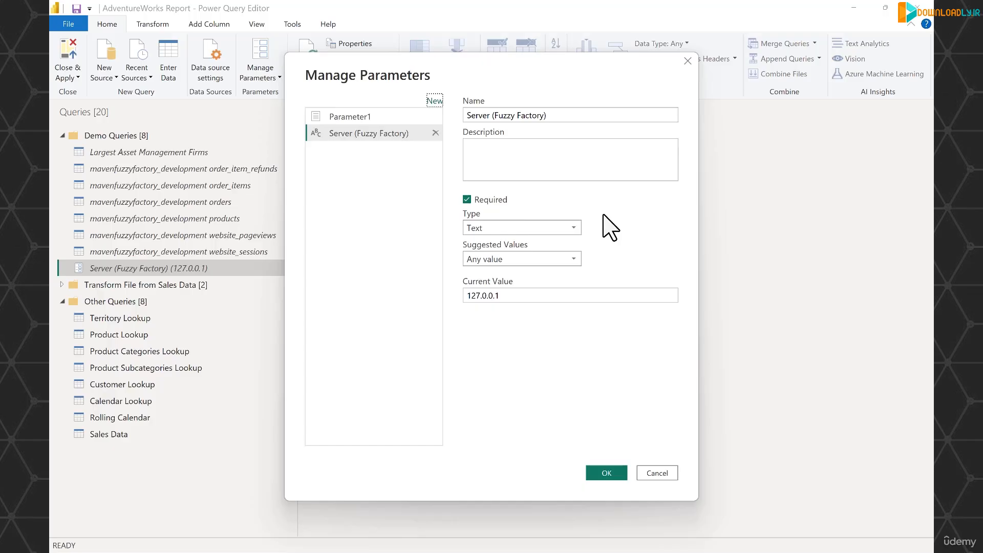
pyautogui.click(654, 476)
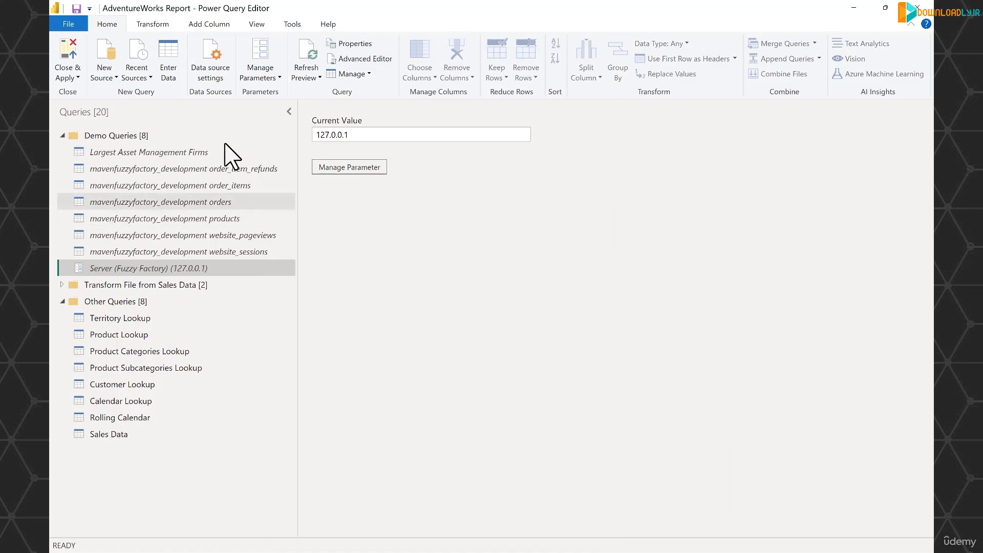
# In the data source settings for 127.0.0.1;mavenfuzzyfactory_development, switch the server value to the Server (Fuzzy Factory) parameter
pyautogui.click(211, 69)
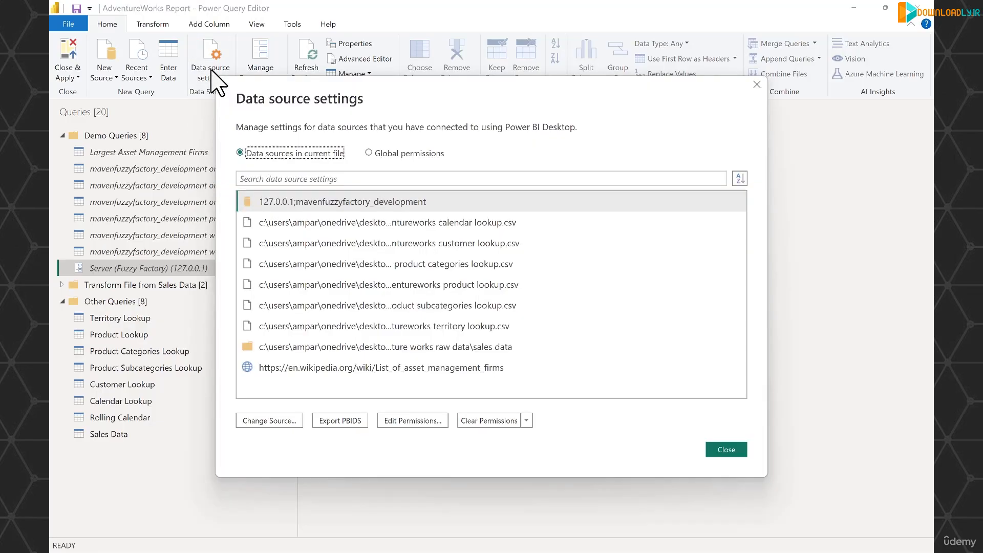
pyautogui.click(367, 200)
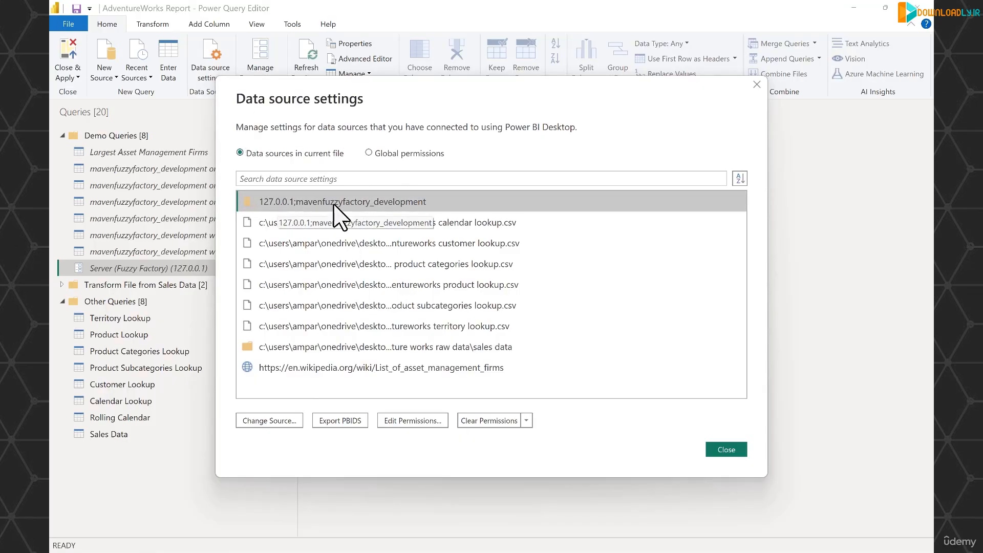
pyautogui.click(281, 419)
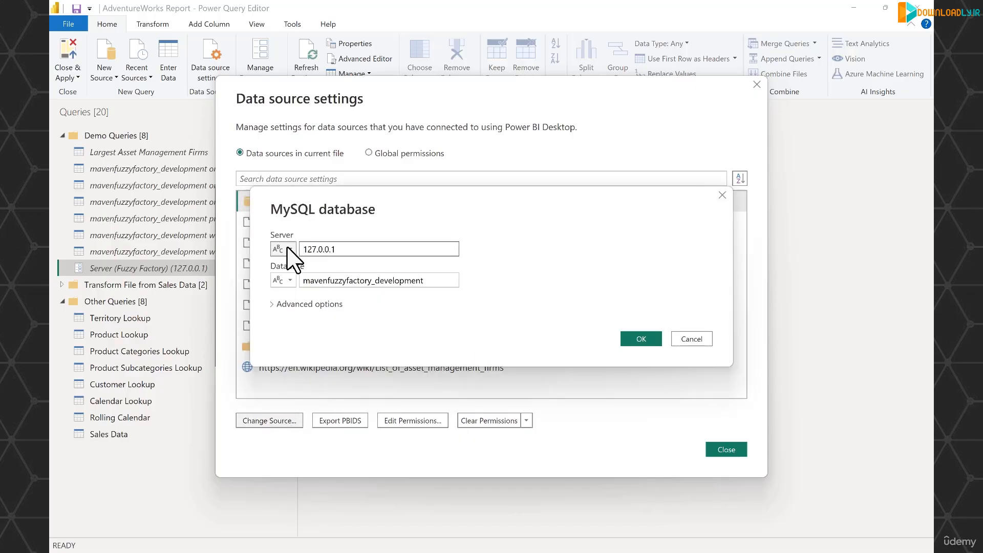
pyautogui.click(288, 249)
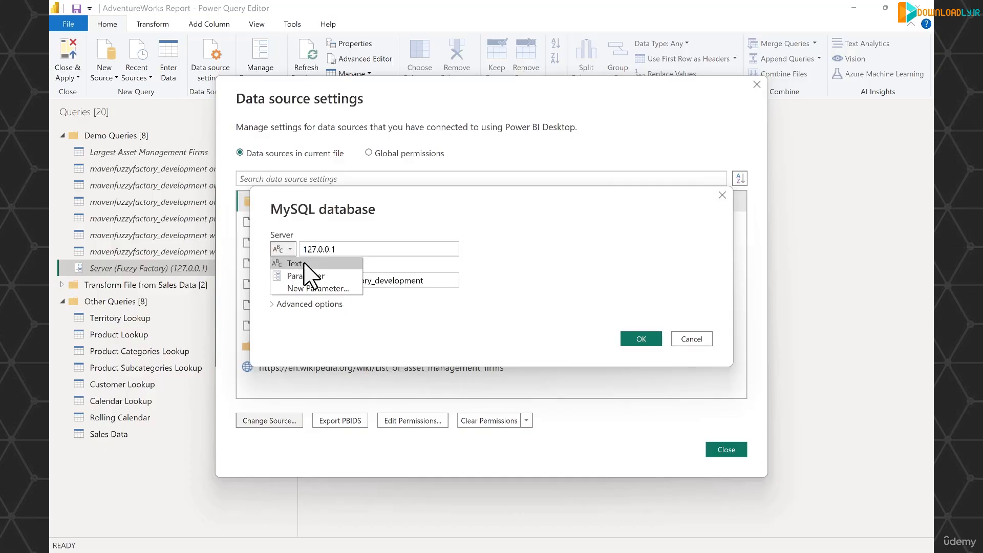
pyautogui.click(307, 276)
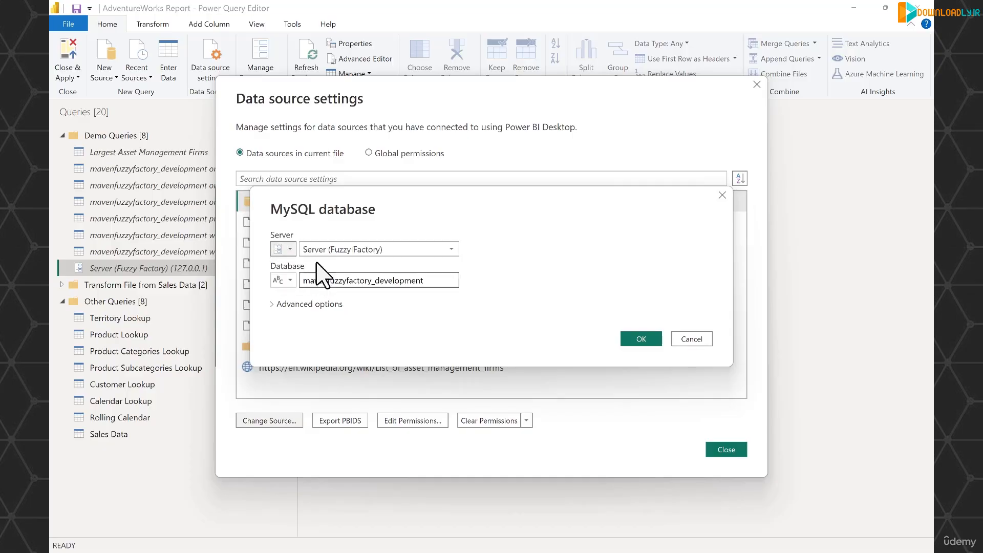
pyautogui.click(453, 248)
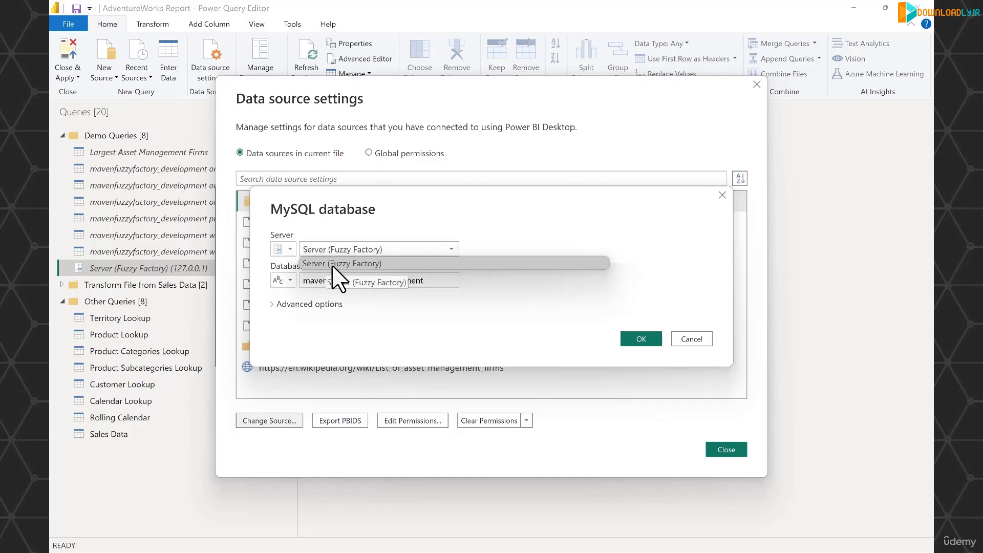
pyautogui.click(507, 243)
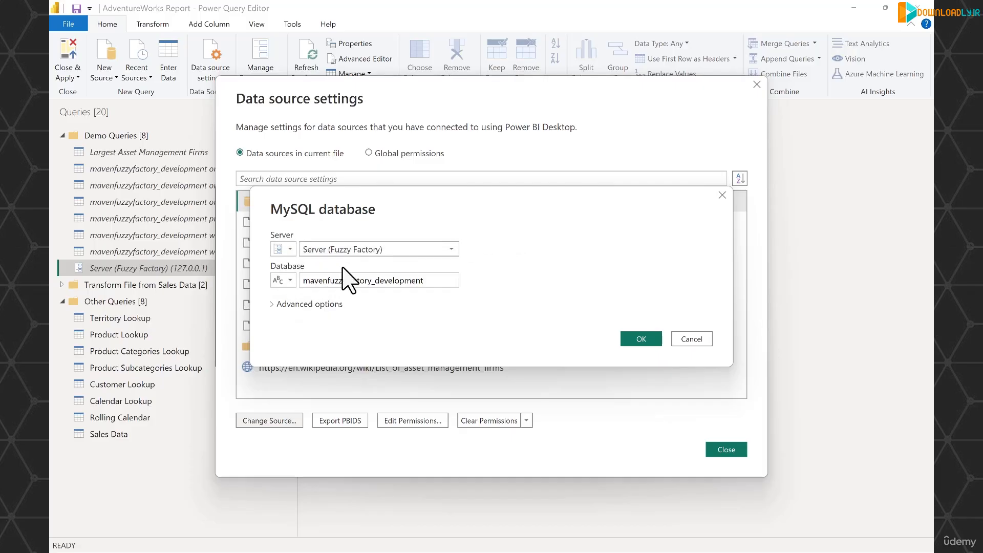
# Switch the MySQL database value from text to a parameter and check which parameters can be chosen for it
pyautogui.click(290, 280)
pyautogui.click(306, 307)
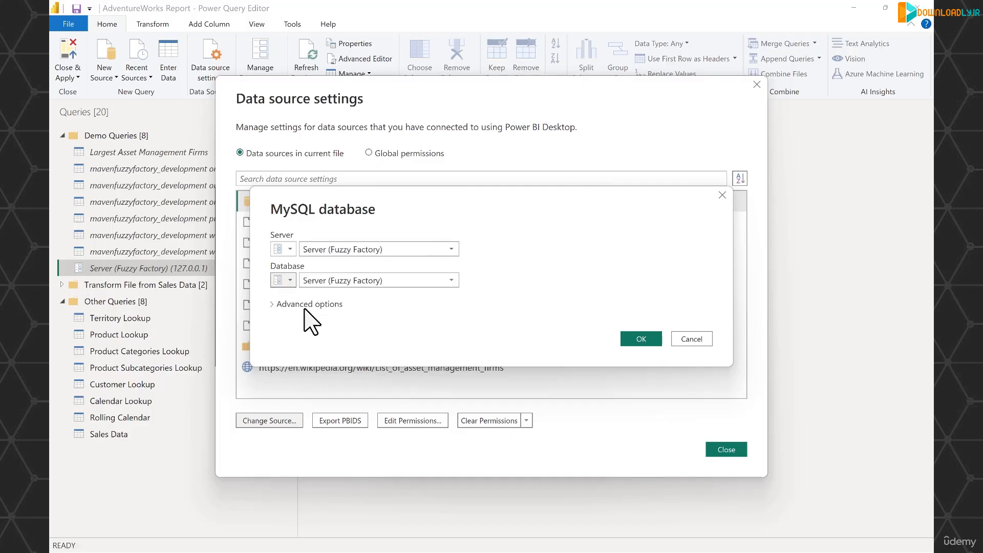
pyautogui.click(450, 280)
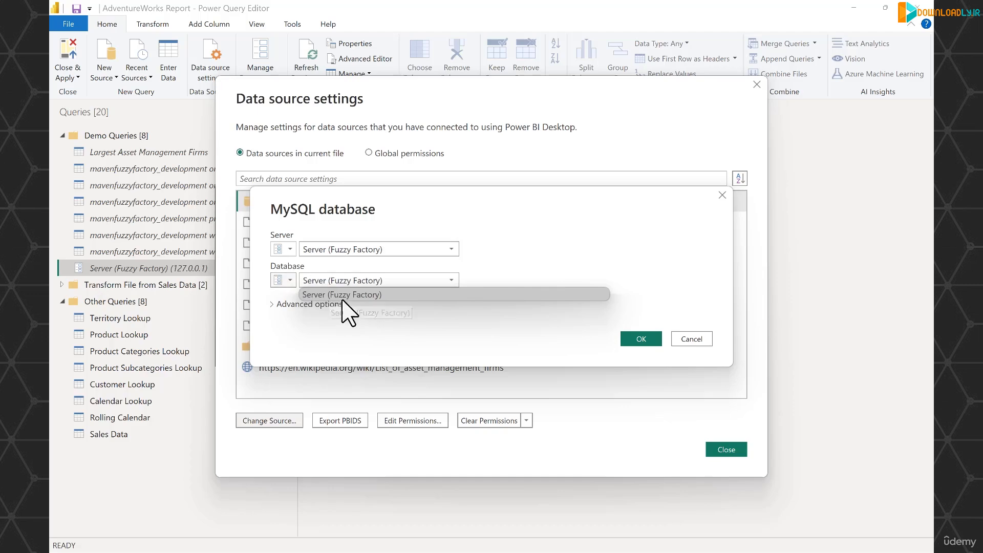
pyautogui.click(291, 284)
# Create a new parameter for the database value, named "Database (Fuzzy Factory)", with type Text
pyautogui.click(290, 280)
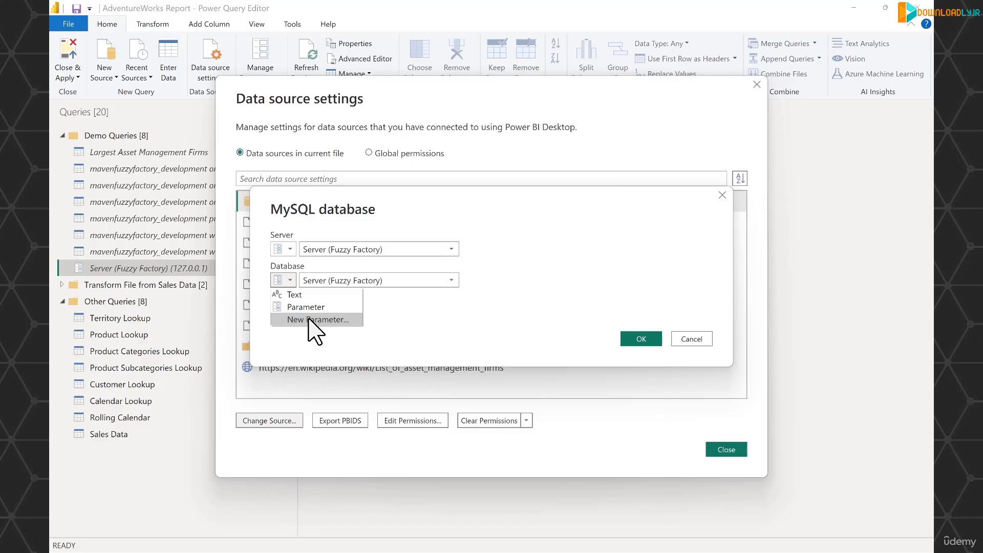
pyautogui.click(309, 320)
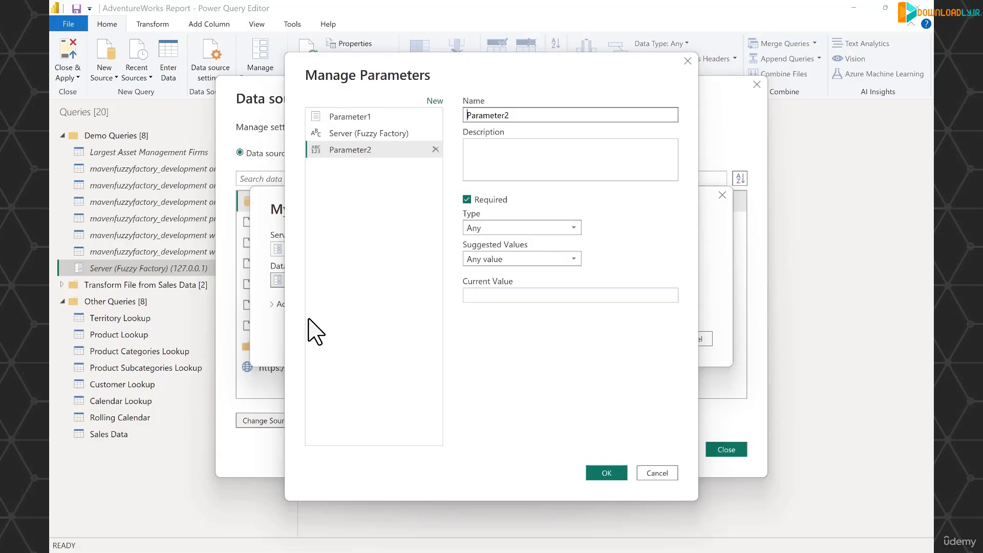
pyautogui.press('Delete')
pyautogui.press('Delete')
pyautogui.press('Delete')
pyautogui.press('Delete')
pyautogui.press('Delete')
pyautogui.press('Delete')
pyautogui.press('Delete')
pyautogui.press('Delete')
pyautogui.click(572, 227)
pyautogui.click(493, 338)
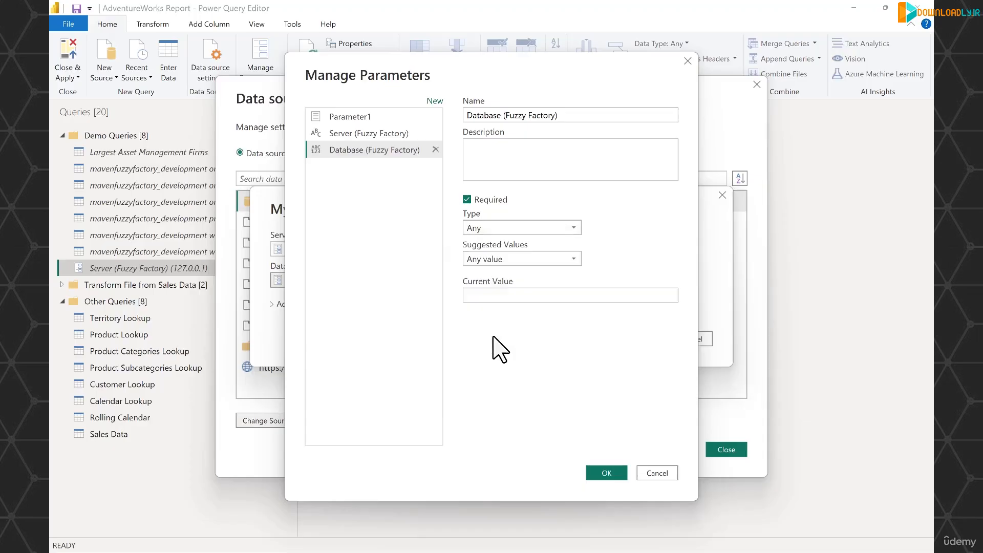
# Set the parameter's suggested values to a list of values containing mavenfuzzyfactory_development and mavenfuzzyfactory_production
pyautogui.click(569, 258)
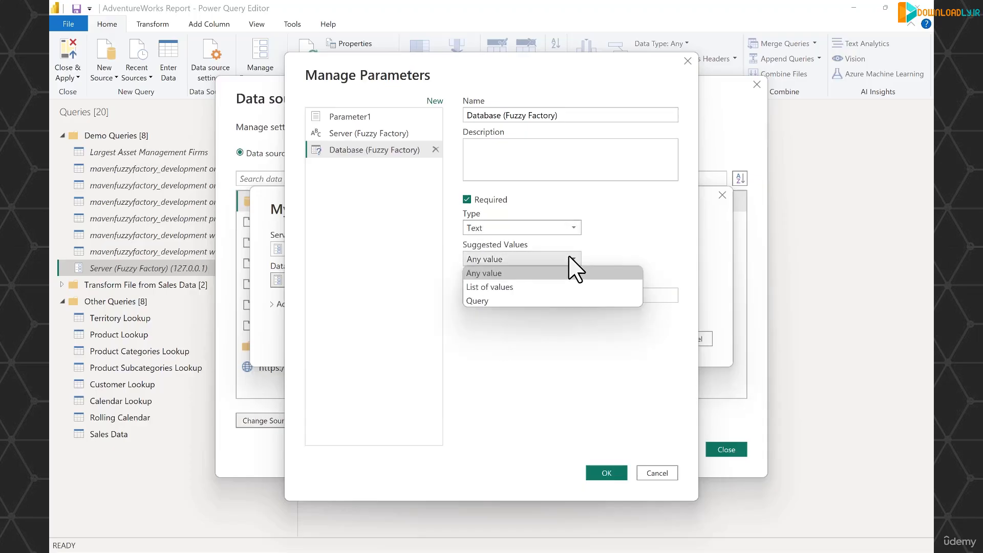
pyautogui.click(517, 289)
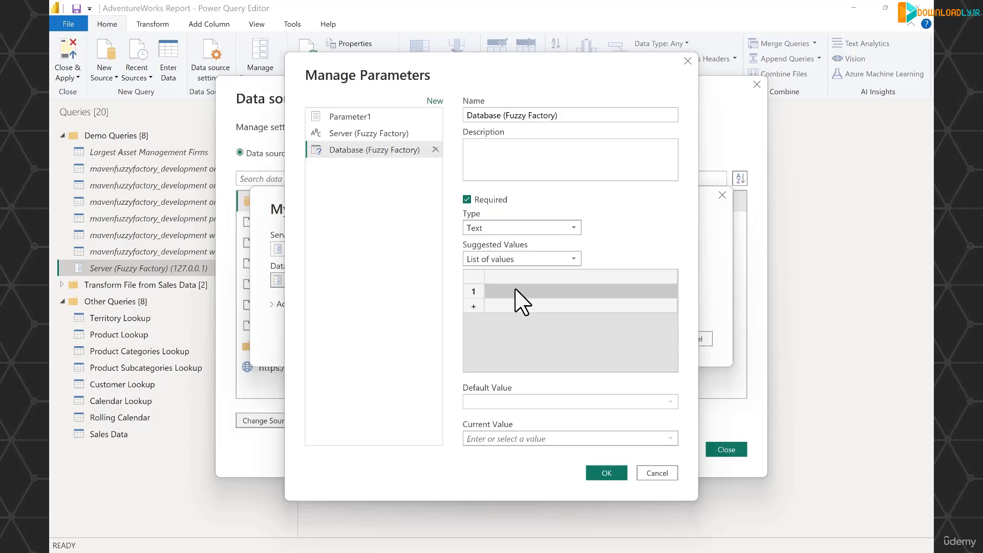
pyautogui.click(516, 290)
pyautogui.write('mavenfuzzyfactory_development')
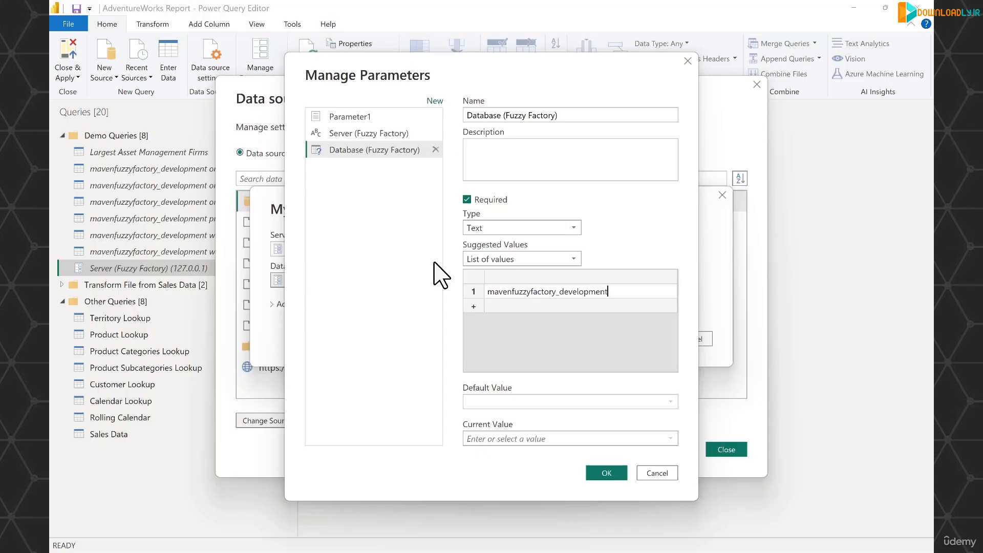
pyautogui.click(517, 307)
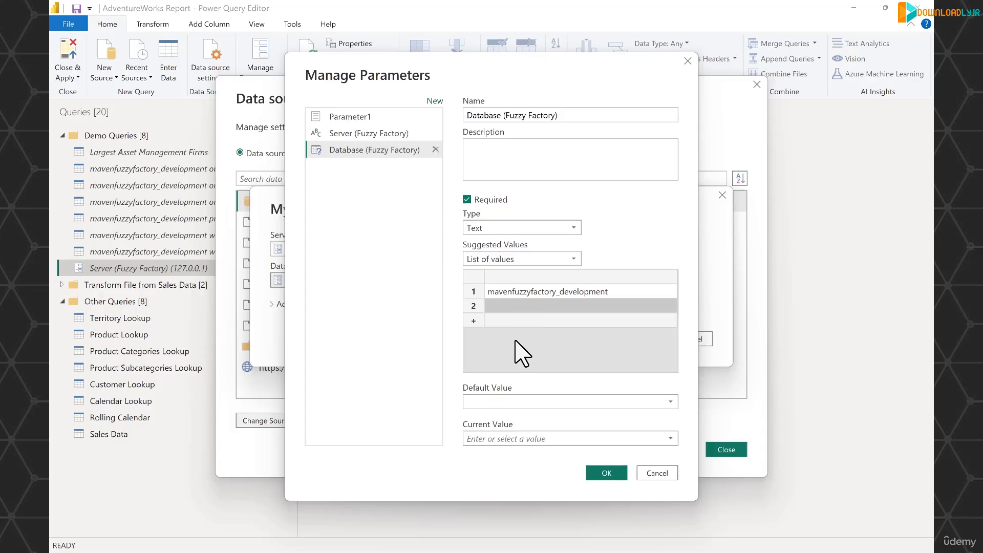
pyautogui.write('mavenfuzzyfactory_production')
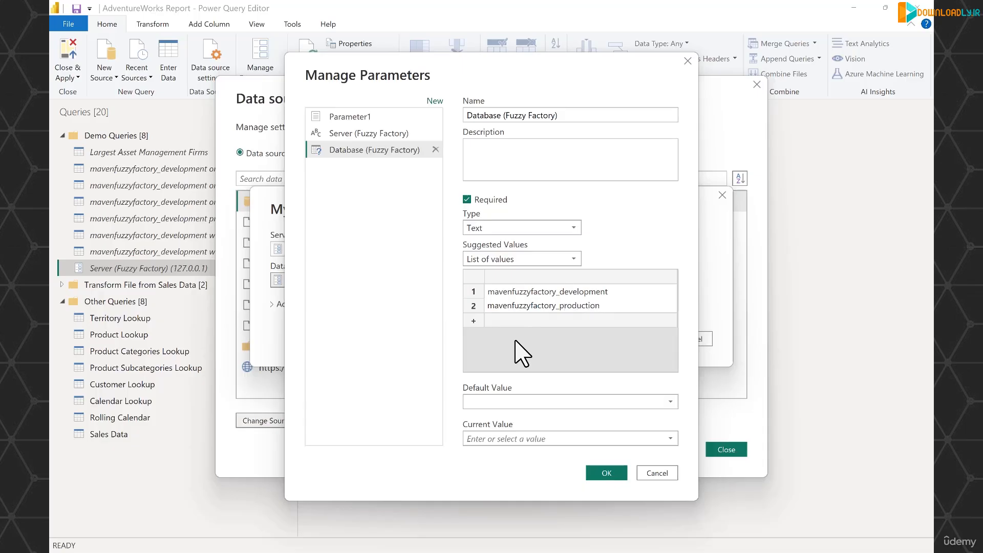
# Set the parameter's default and current values to mavenfuzzyfactory_development and create the parameter
pyautogui.click(650, 403)
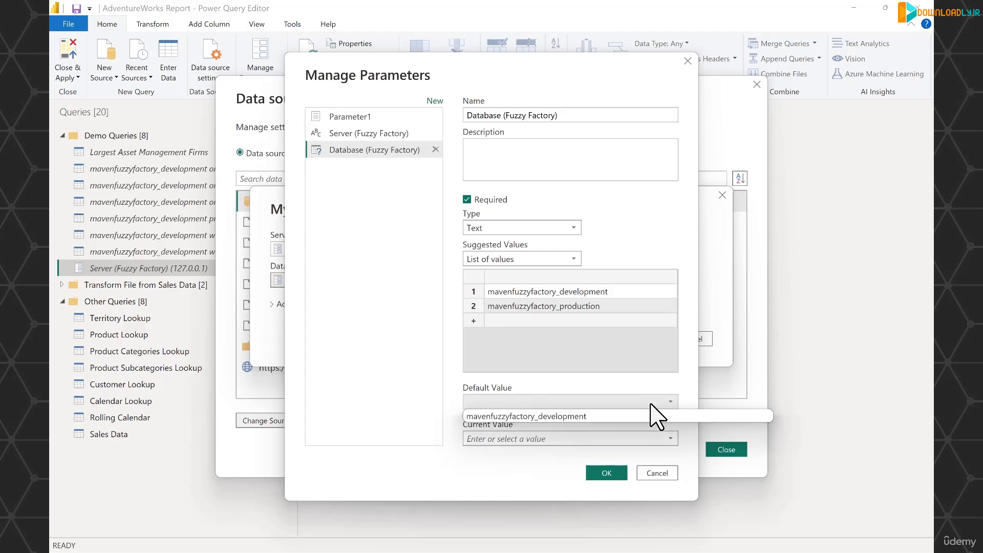
pyautogui.click(566, 417)
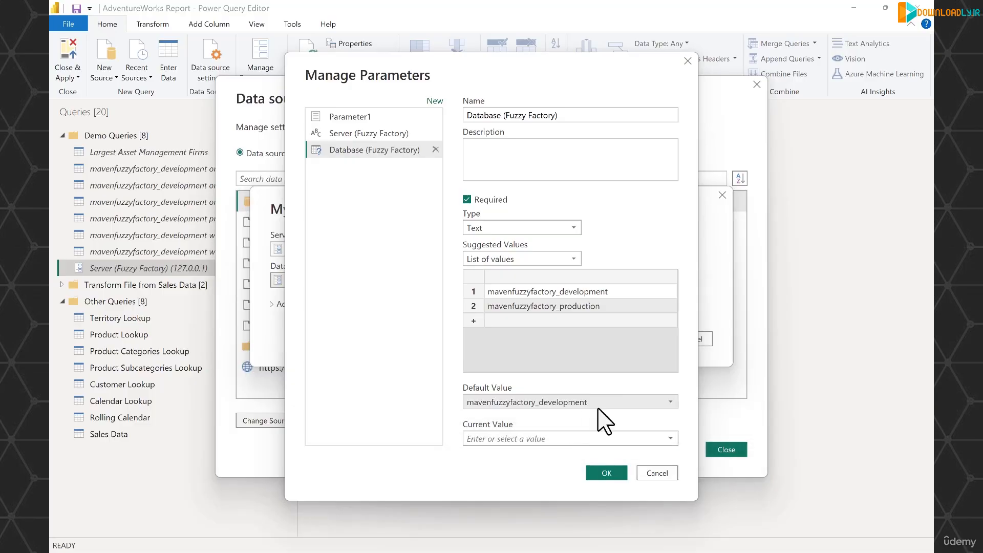
pyautogui.click(669, 439)
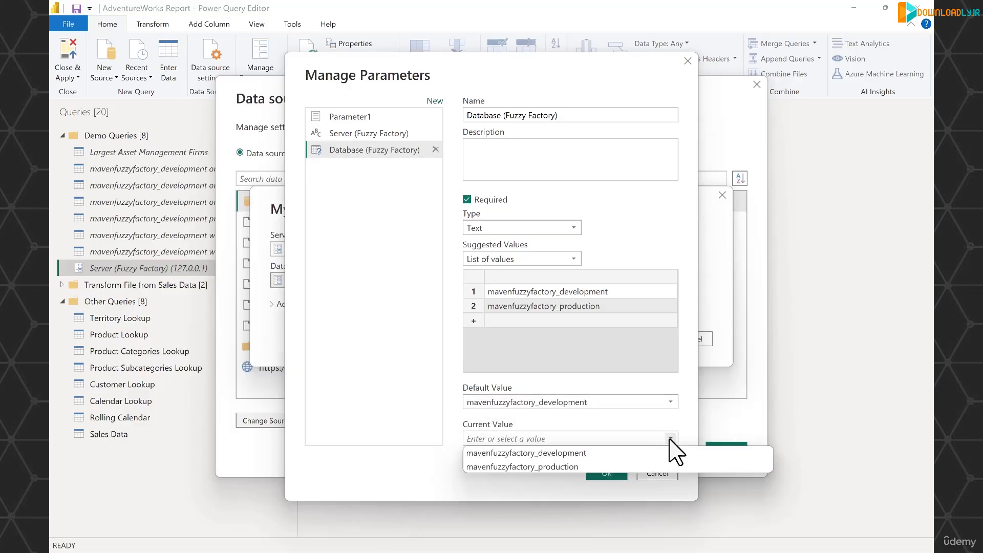
pyautogui.click(603, 453)
pyautogui.click(608, 472)
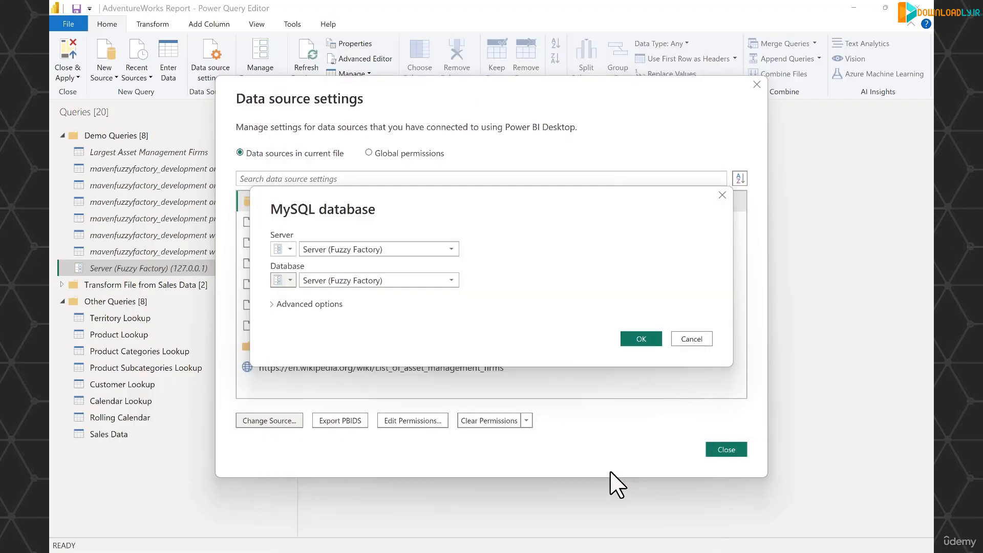
# Assign Database (Fuzzy Factory) as the MySQL source's database, apply the settings, and move that parameter into the Demo Queries group
pyautogui.click(450, 279)
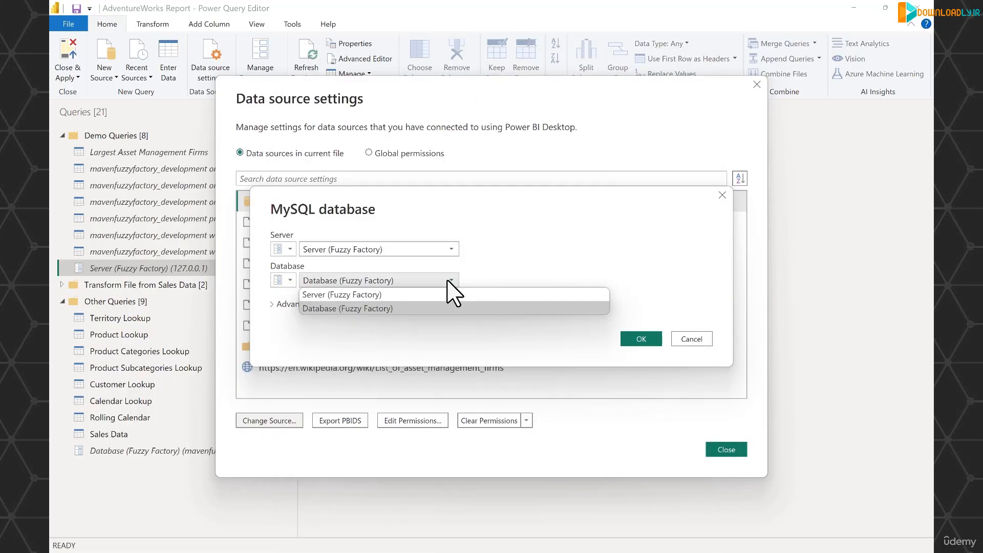
pyautogui.click(392, 309)
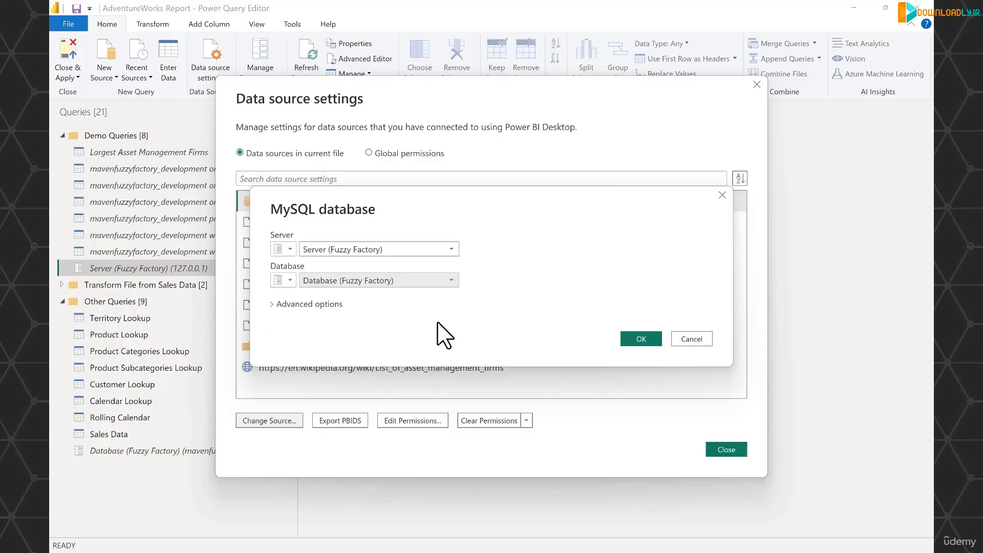
pyautogui.click(647, 341)
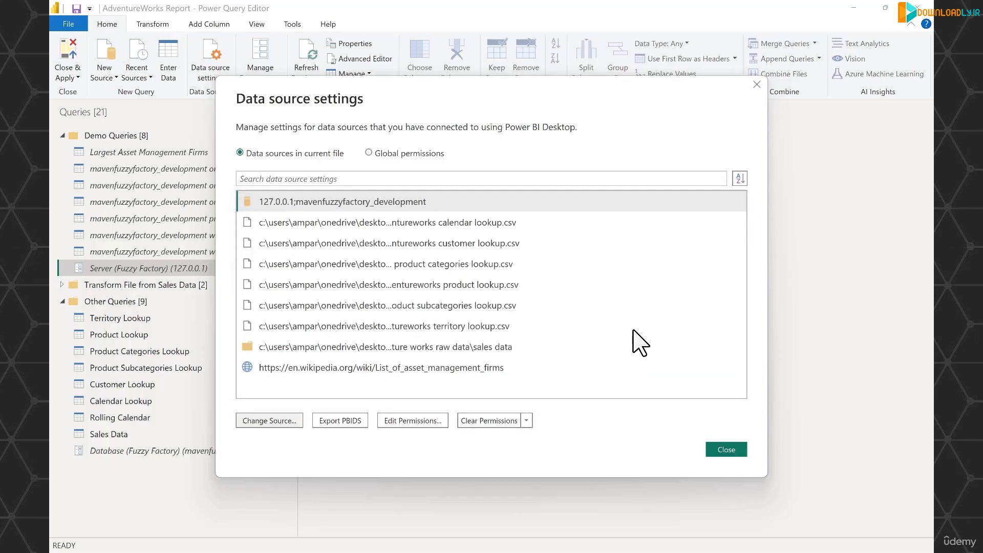
pyautogui.click(727, 449)
pyautogui.moveTo(187, 452); pyautogui.dragTo(120, 271)
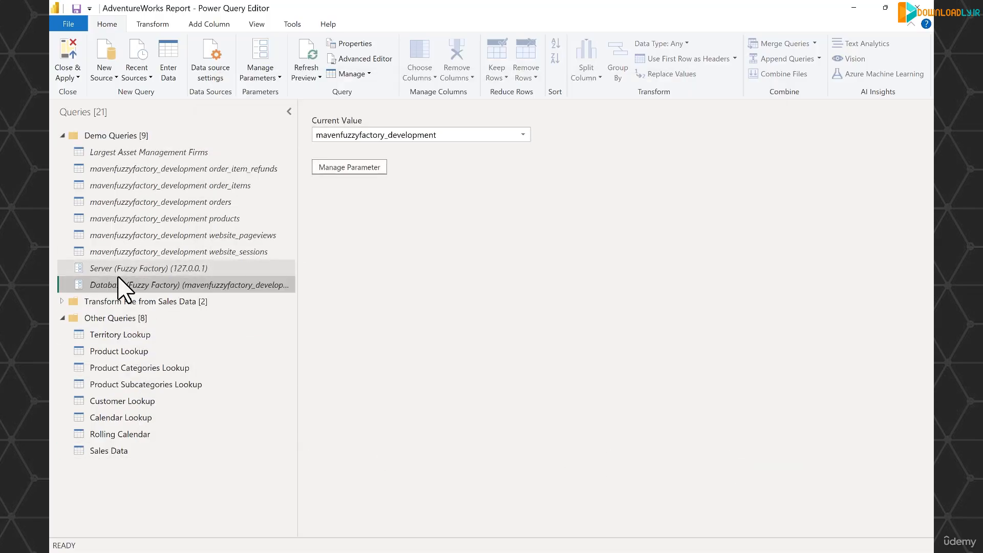
# Review the Source step formulas of the order_item_refunds and order_items queries for the server and database parameter references
pyautogui.click(142, 169)
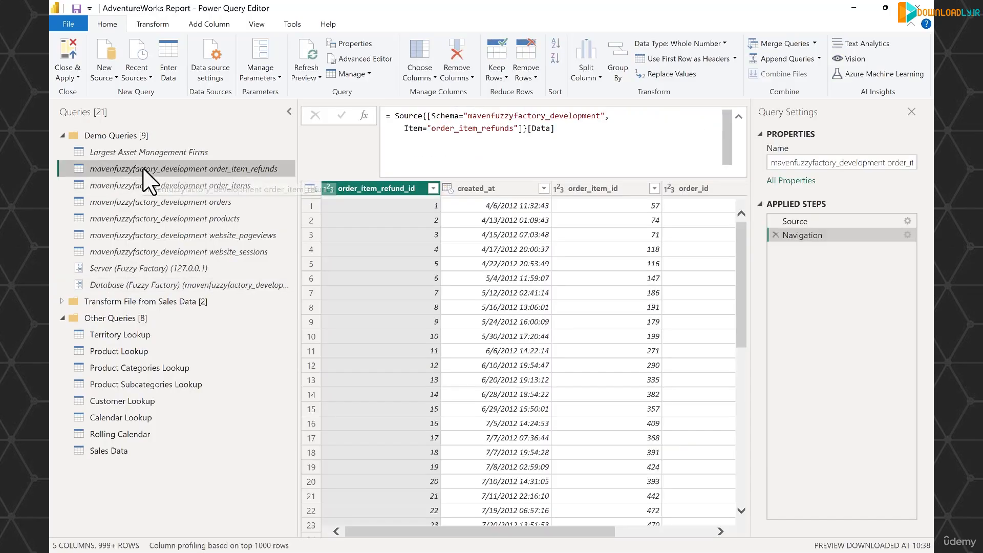
pyautogui.click(807, 221)
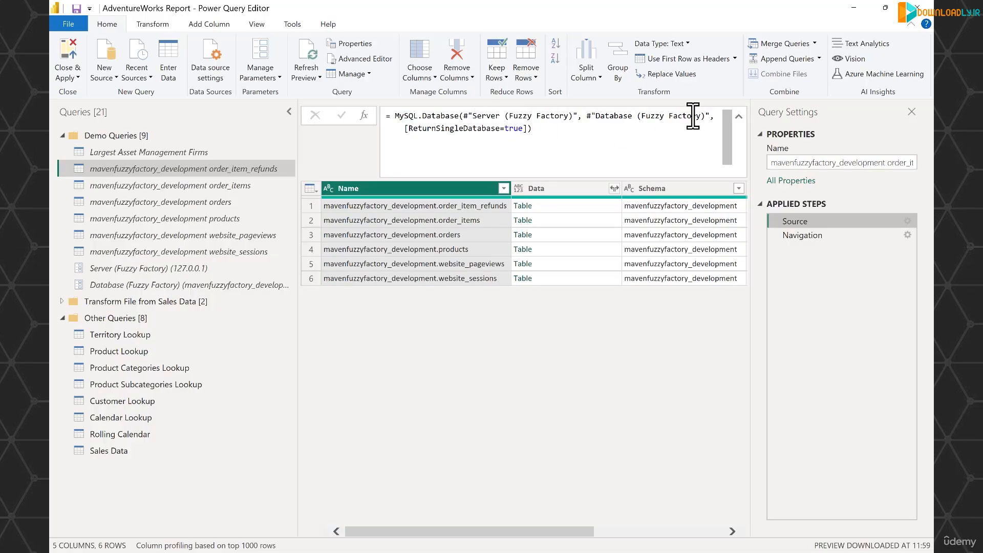
pyautogui.click(200, 188)
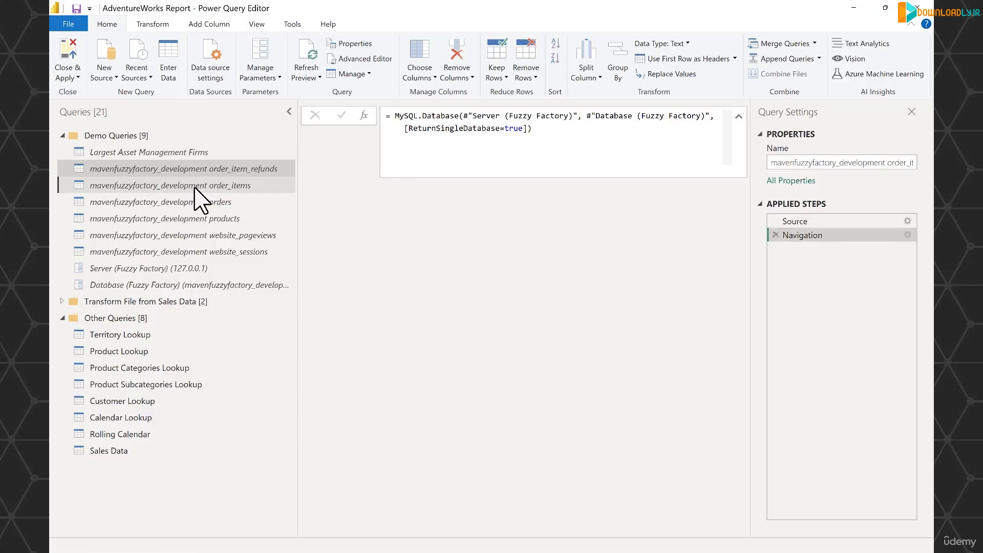
pyautogui.click(826, 221)
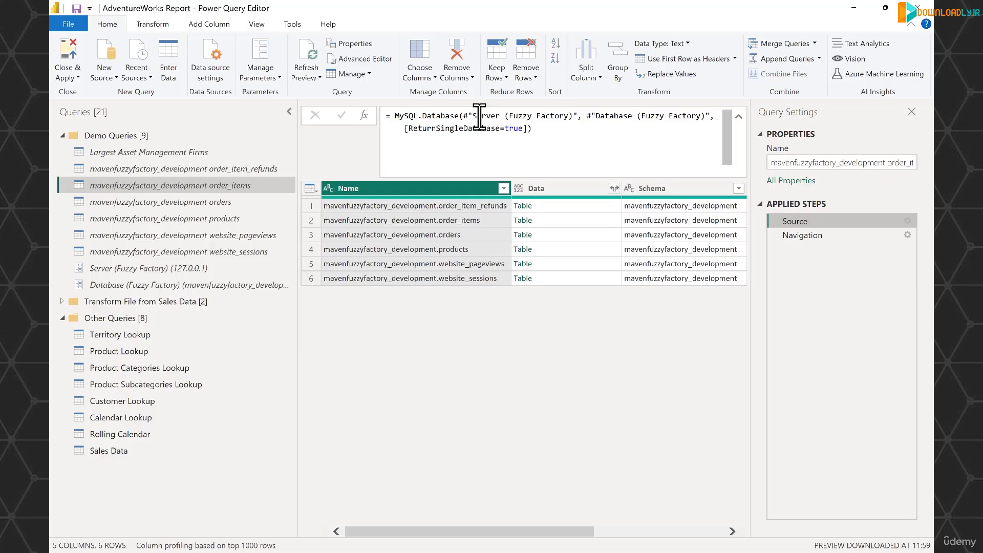
# Set the Database (Fuzzy Factory) parameter's current value to mavenfuzzyfactory_production
pyautogui.click(270, 285)
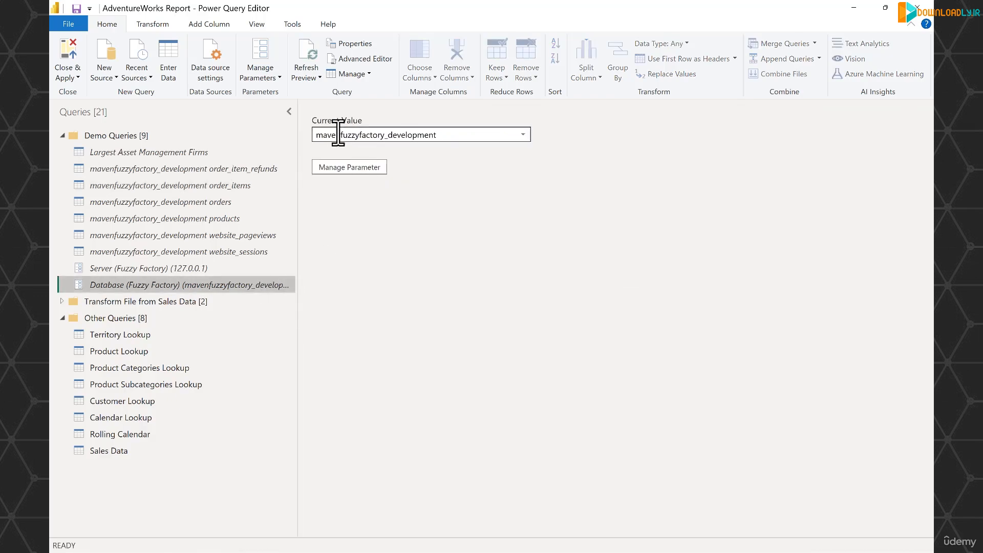
pyautogui.click(523, 135)
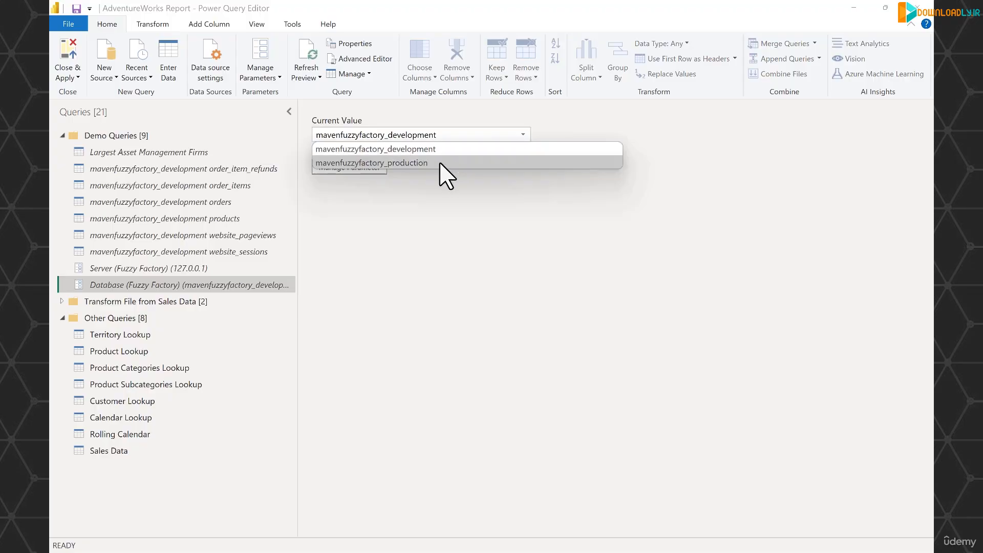
pyautogui.click(440, 164)
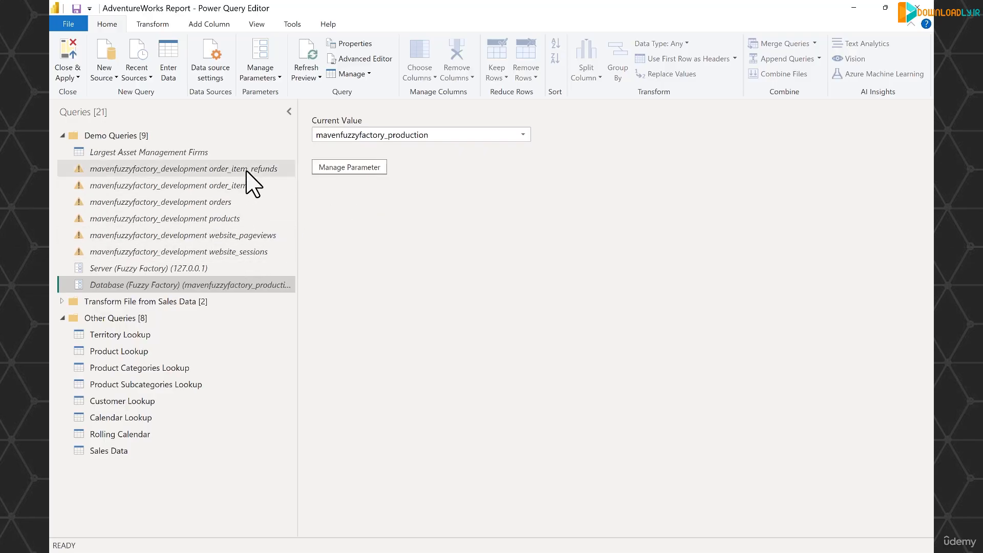
# In the order_item_refunds query's Navigation step, replace the hardcoded schema name with the #"Database (Fuzzy Factory)" reference copied from its Source step
pyautogui.click(227, 169)
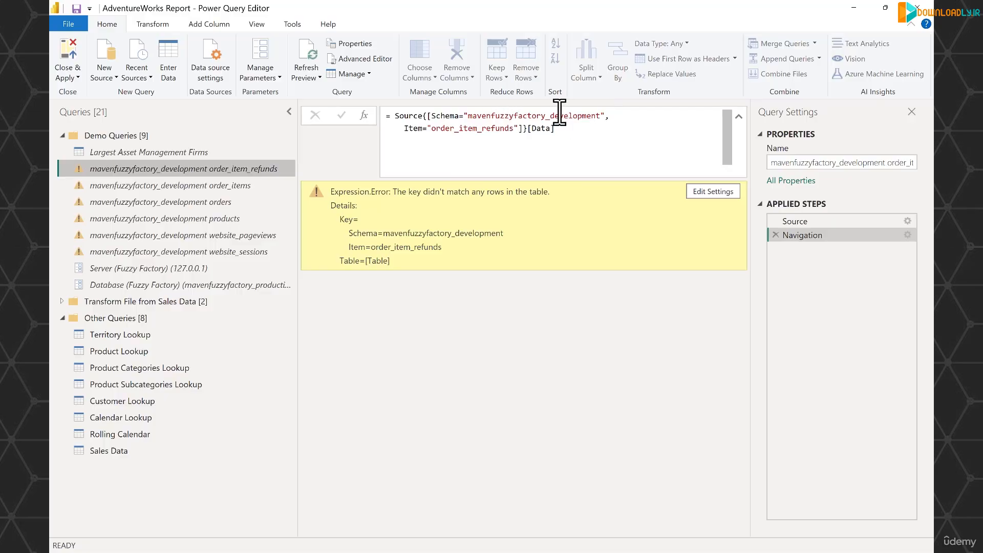
pyautogui.click(794, 220)
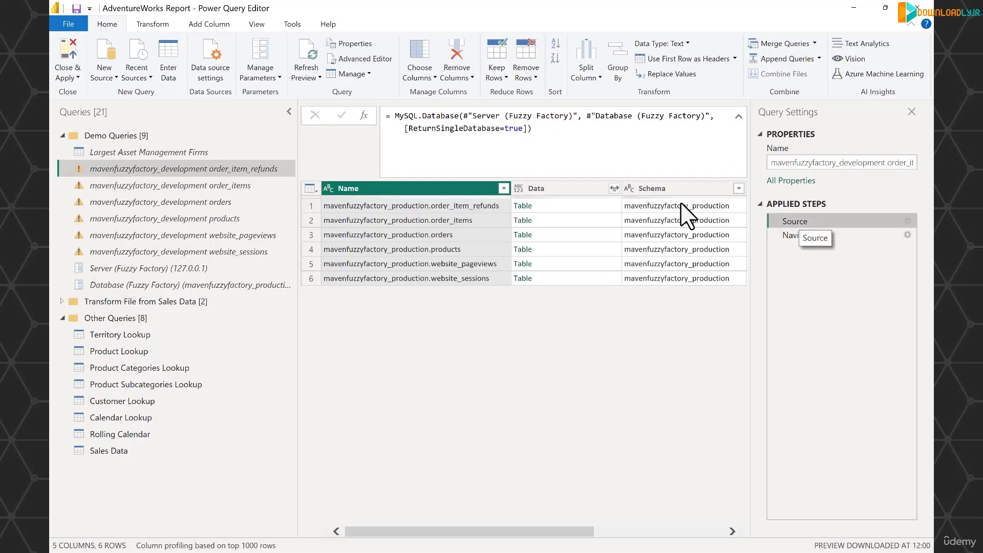
pyautogui.moveTo(587, 116); pyautogui.dragTo(711, 118)
pyautogui.hotkey('ctrl', 'c')
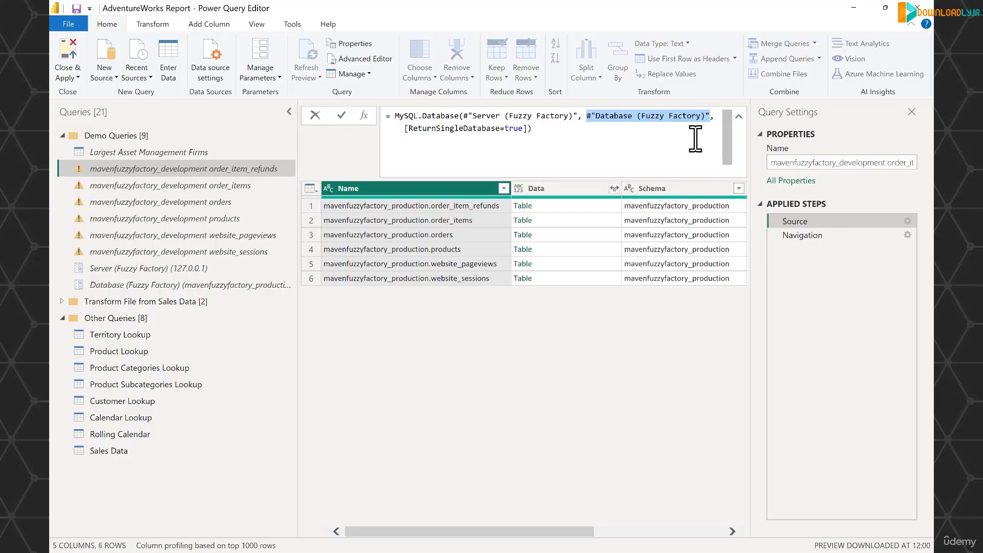
pyautogui.click(818, 236)
pyautogui.click(807, 238)
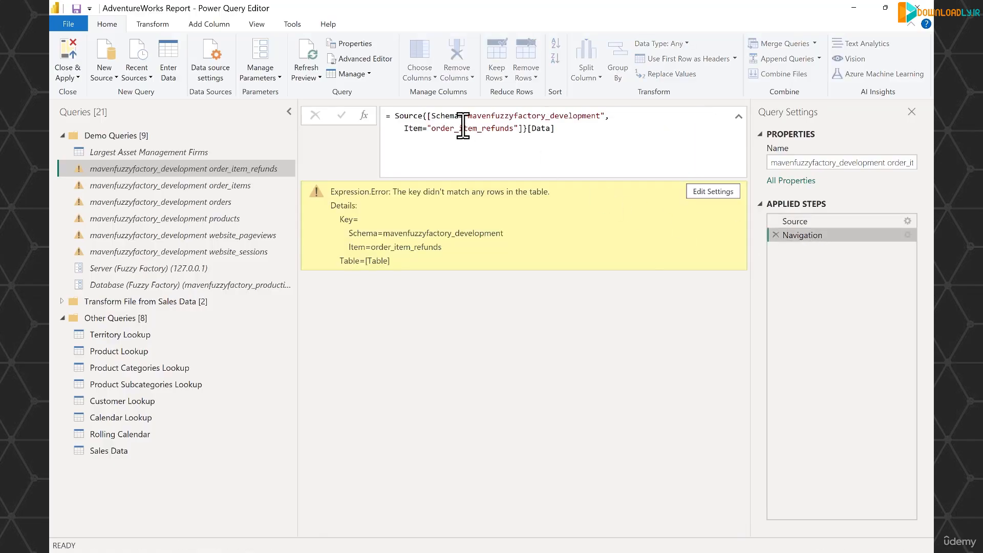
pyautogui.moveTo(465, 116); pyautogui.dragTo(604, 116)
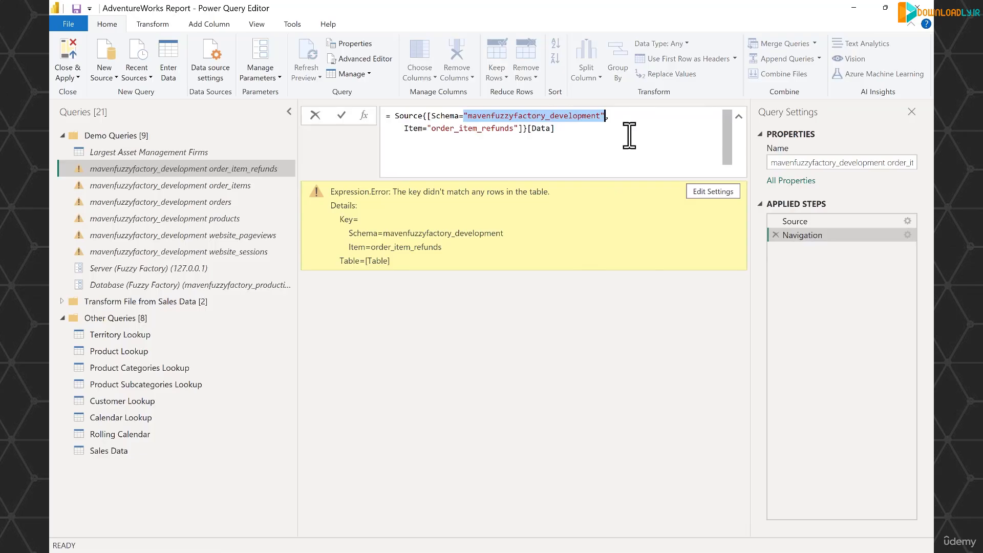
pyautogui.hotkey('ctrl', 'v')
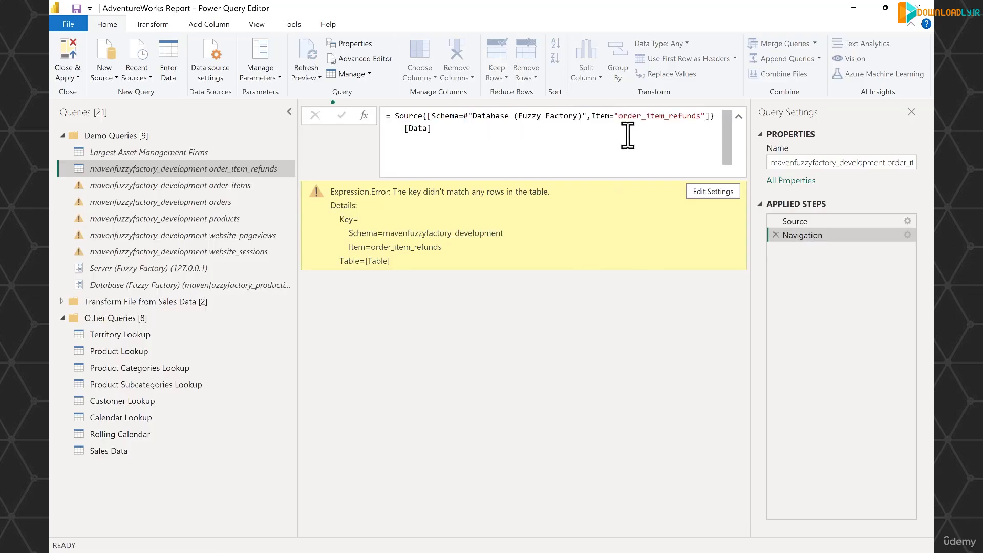
pyautogui.press('Return')
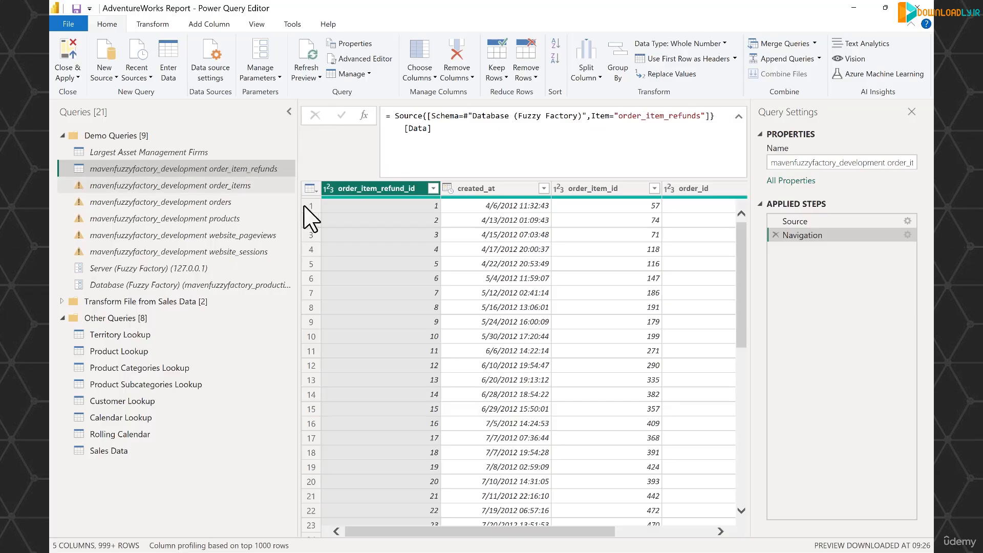
# Replace the hardcoded schema name in the order_items query's Navigation step with #"Database (Fuzzy Factory)"
pyautogui.click(247, 187)
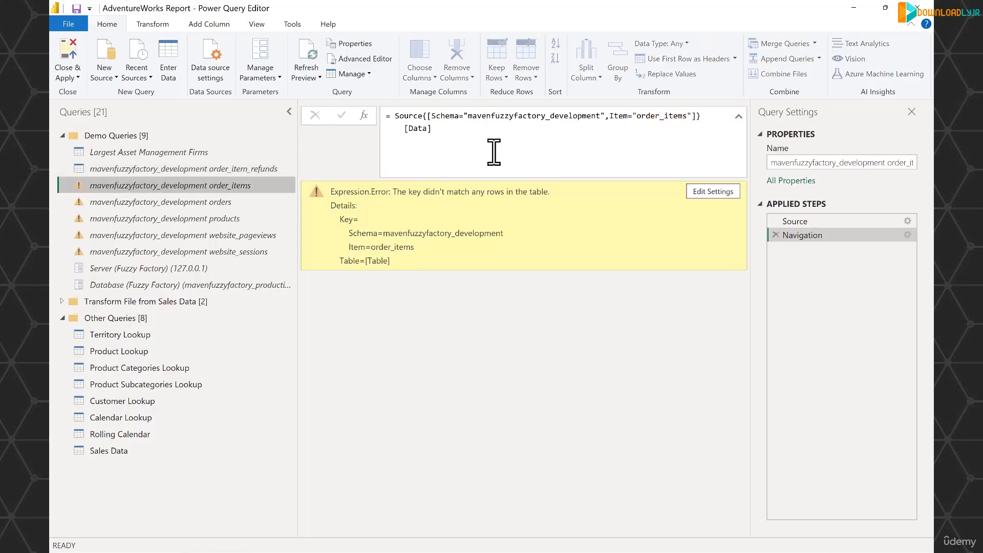
pyautogui.moveTo(463, 116); pyautogui.dragTo(596, 121)
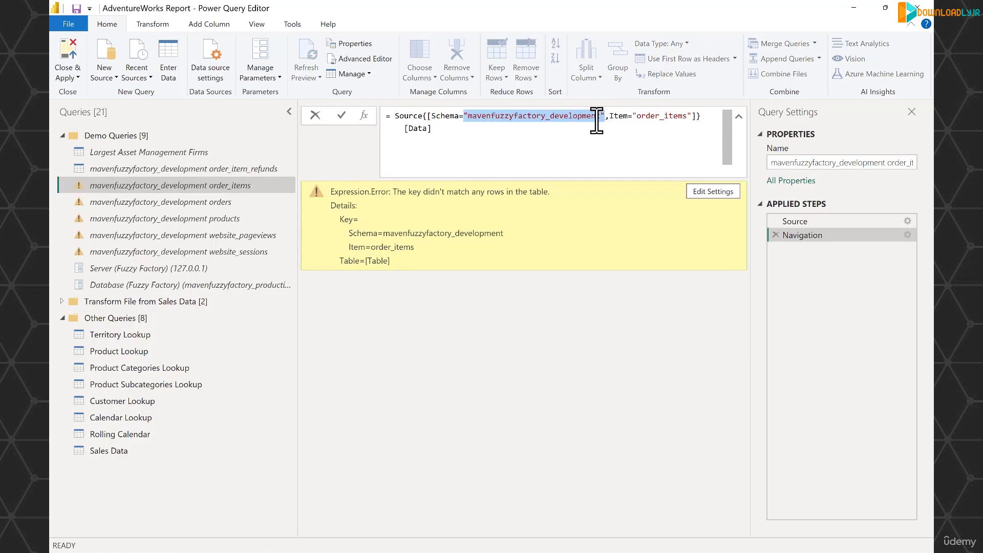
pyautogui.write('#"Database (Fuzzy Factory)"')
pyautogui.press('Return')
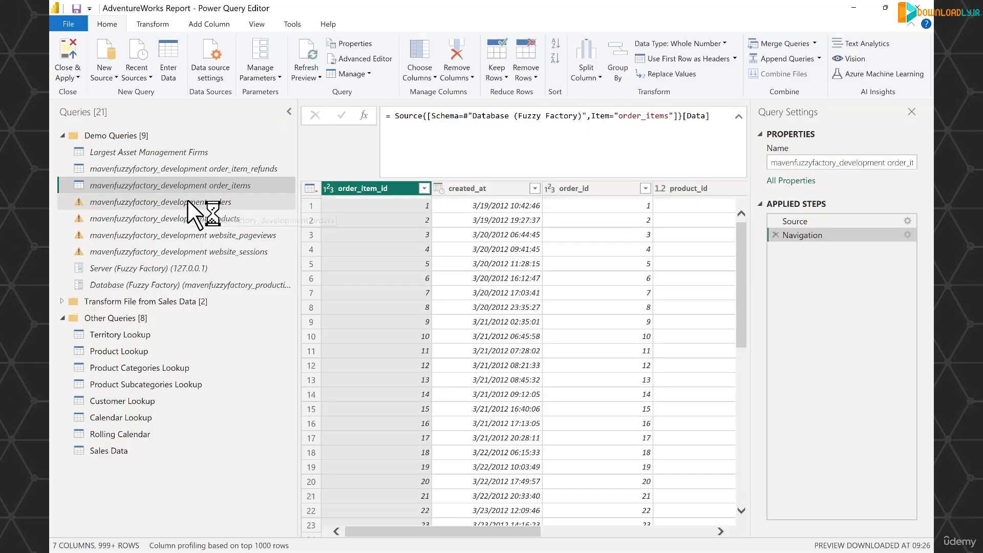
# Replace the hardcoded schema name in the orders query's Navigation step with #"Database (Fuzzy Factory)"
pyautogui.click(187, 201)
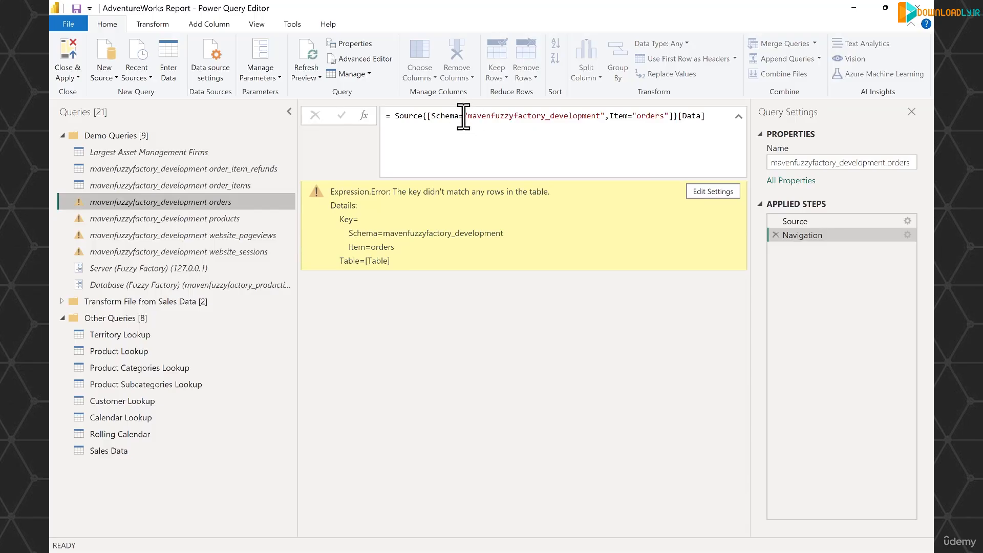
pyautogui.moveTo(463, 117); pyautogui.dragTo(600, 112)
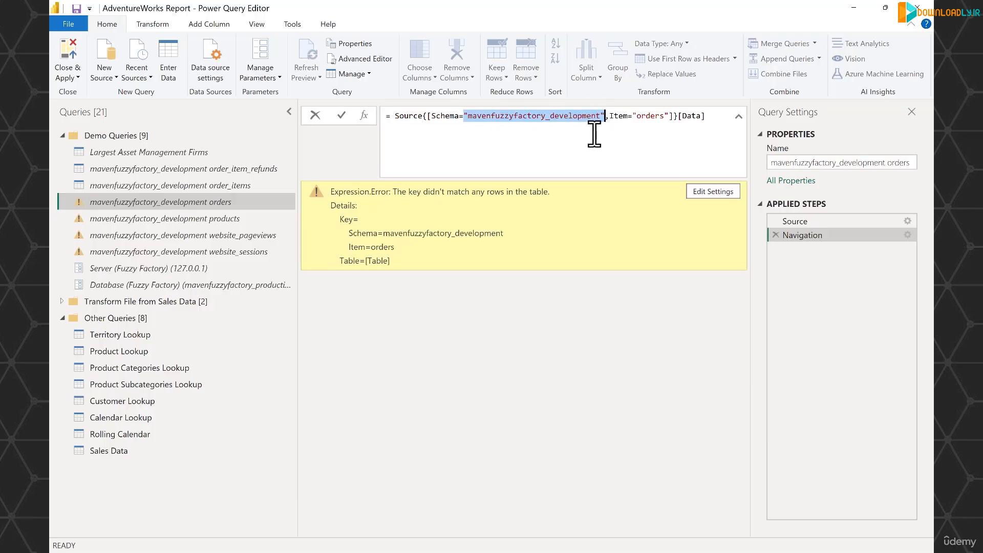
pyautogui.write('#"Database (Fuzzy Factory)"')
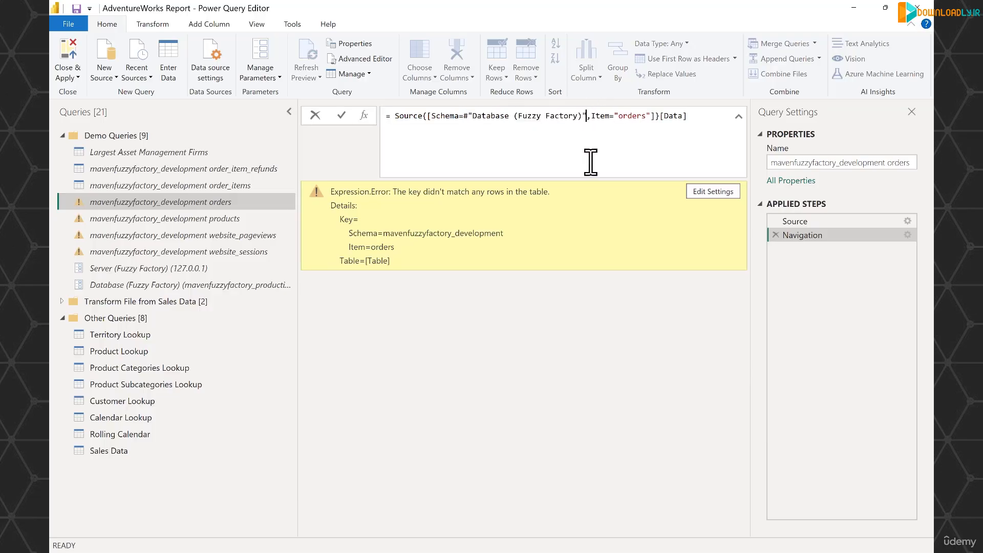
pyautogui.press('Return')
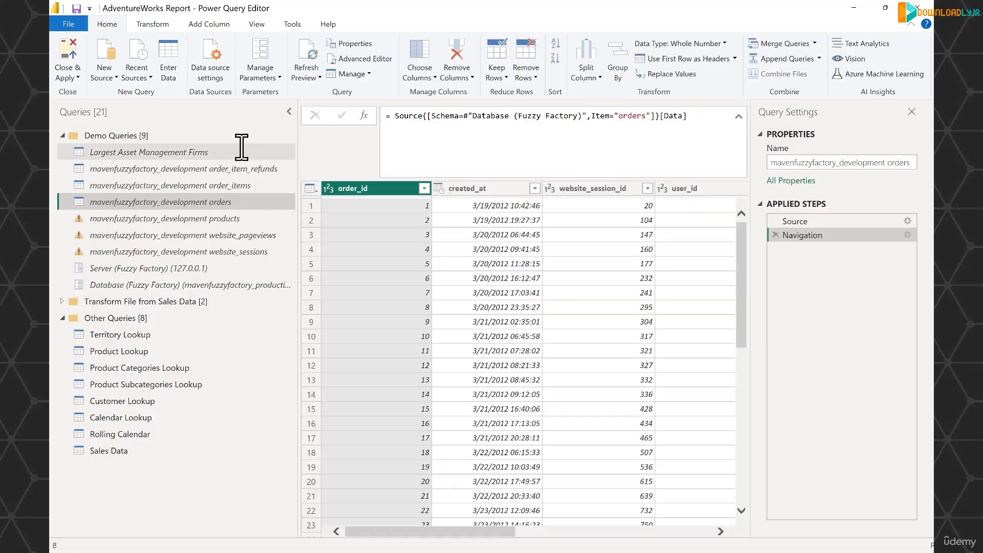
# Replace the hardcoded schema name in the products query's Navigation step with #"Database (Fuzzy Factory)"
pyautogui.click(221, 219)
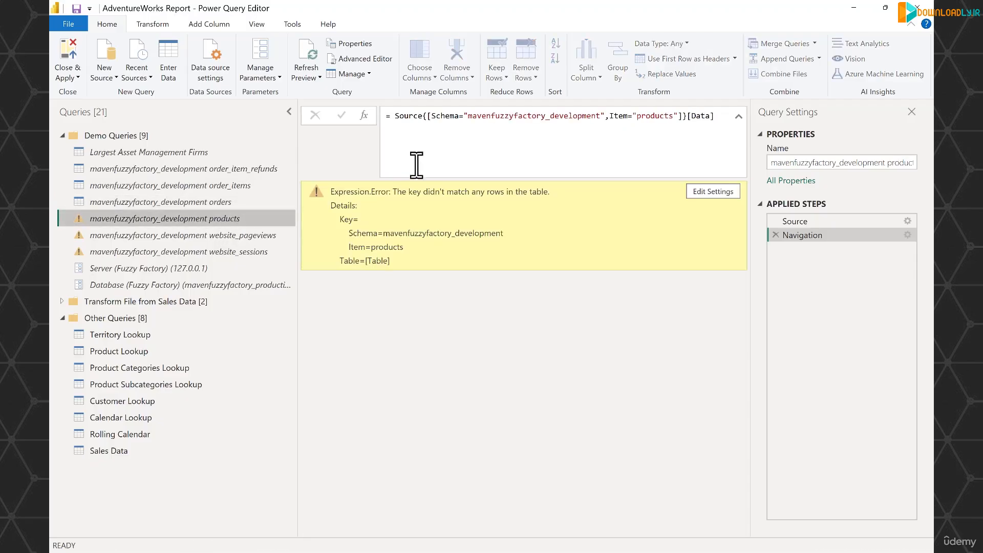
pyautogui.moveTo(464, 116); pyautogui.dragTo(605, 115)
pyautogui.write('#"Database (Fuzzy Factory)"')
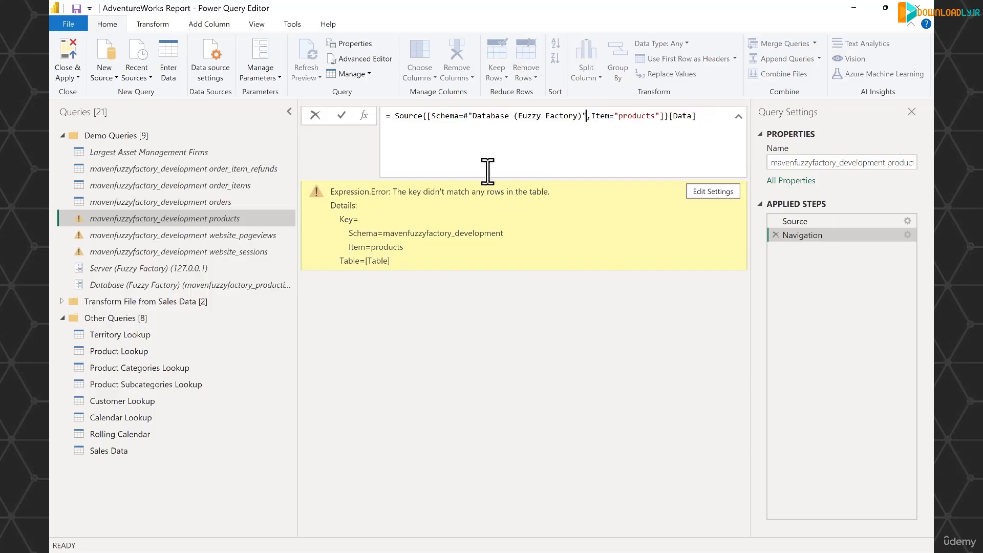
pyautogui.press('Return')
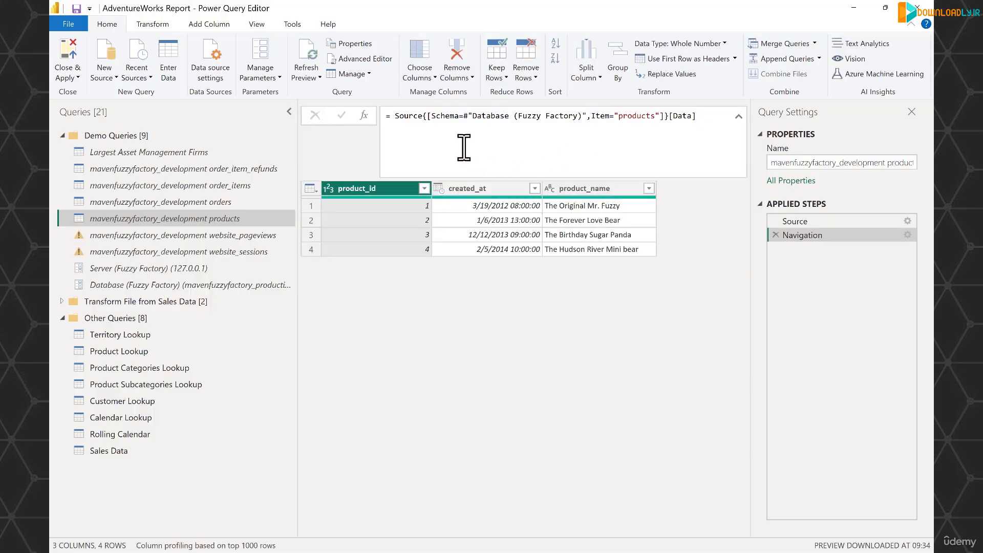
# Replace the hardcoded schema name in the website_pageviews query's Navigation step with #"Database (Fuzzy Factory)"
pyautogui.click(220, 236)
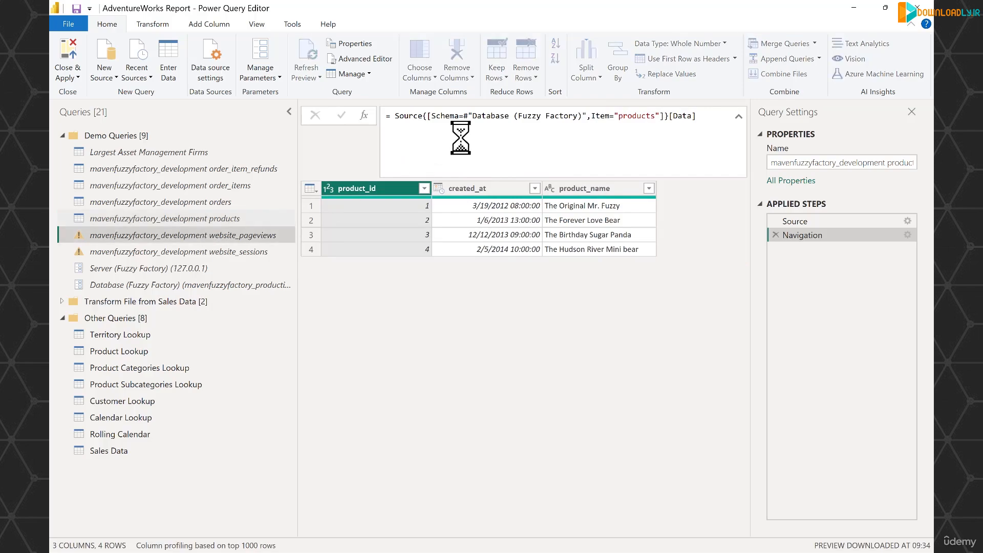
pyautogui.moveTo(464, 117); pyautogui.dragTo(607, 117)
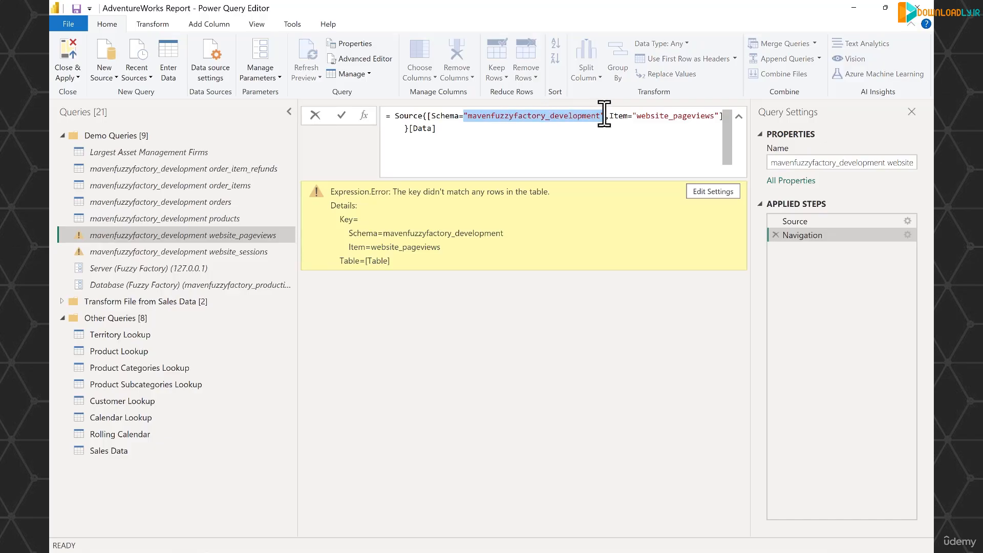
pyautogui.write('#"Database (Fuzzy Factory)"')
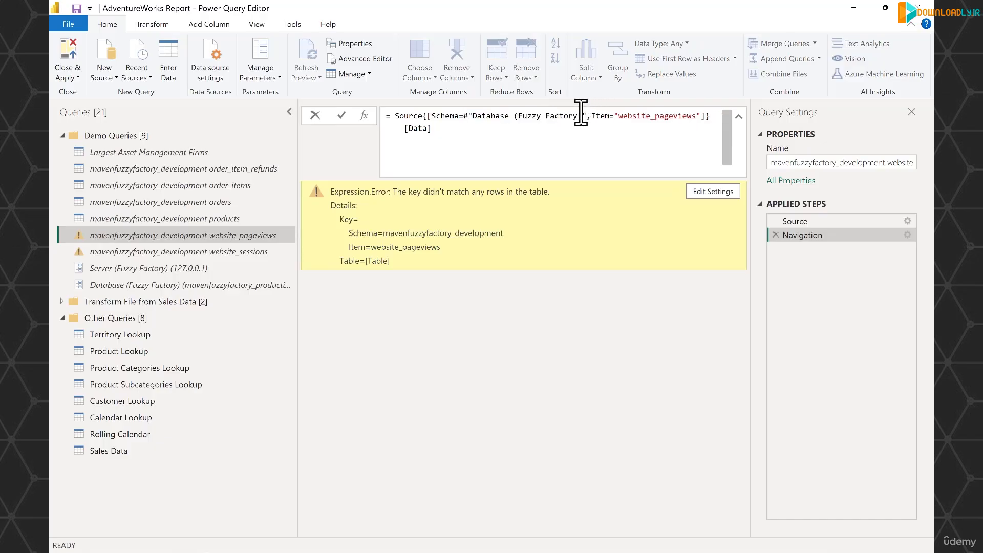
pyautogui.press('Return')
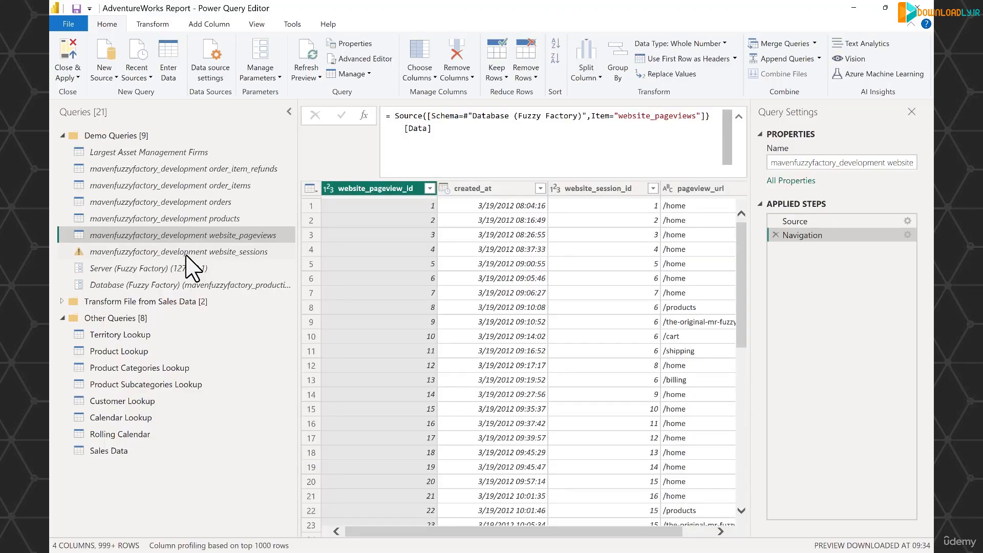
# Replace the hardcoded schema name in the website_sessions query's Navigation step with #"Database (Fuzzy Factory)"
pyautogui.click(185, 252)
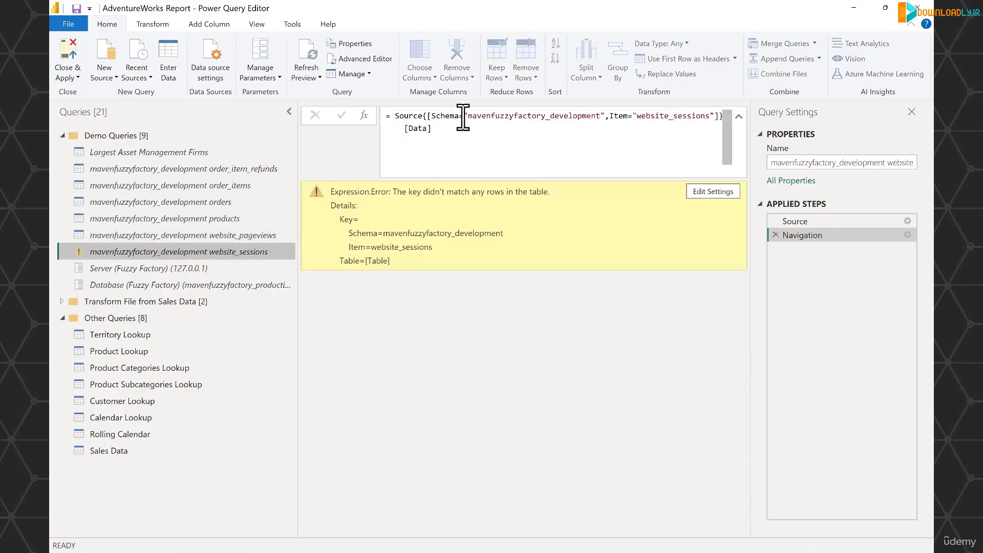
pyautogui.moveTo(463, 116); pyautogui.dragTo(603, 116)
pyautogui.write('#"Database (Fuzzy Factory)"')
pyautogui.press('Return')
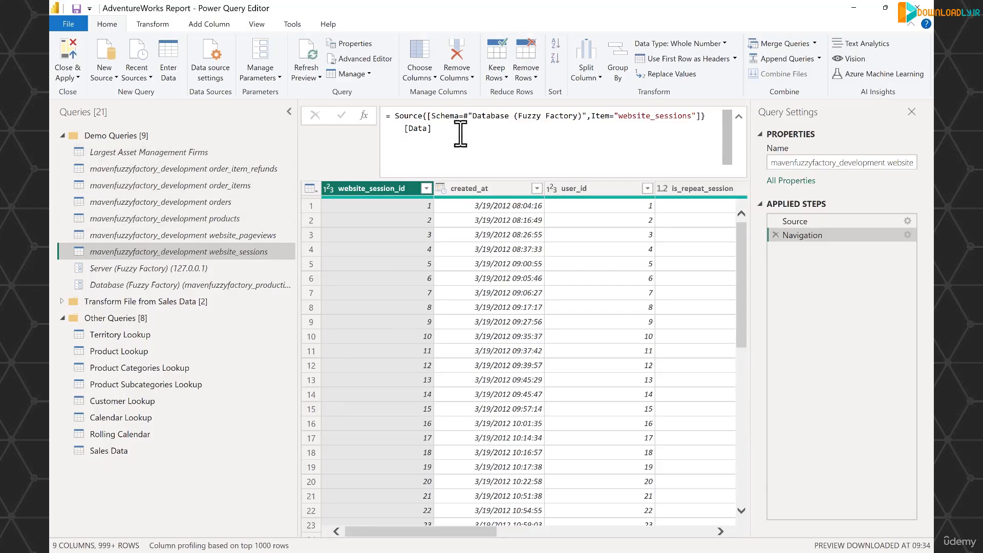
# Set the Database (Fuzzy Factory) parameter's current value to mavenfuzzyfactory_development
pyautogui.click(251, 285)
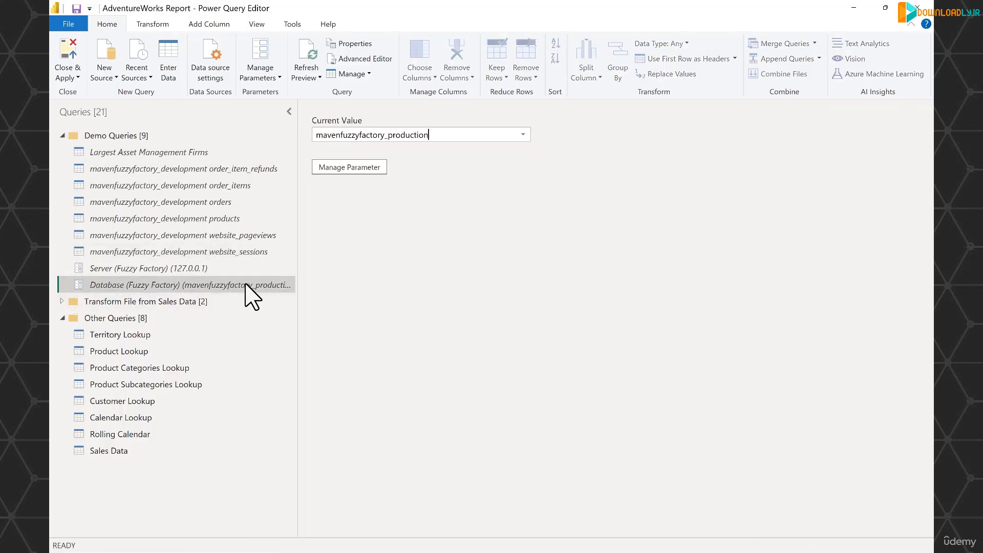
pyautogui.click(523, 134)
pyautogui.click(501, 148)
# Enable load for the mavenfuzzyfactory_development order_item_refunds, order_items and orders queries
pyautogui.click(231, 169)
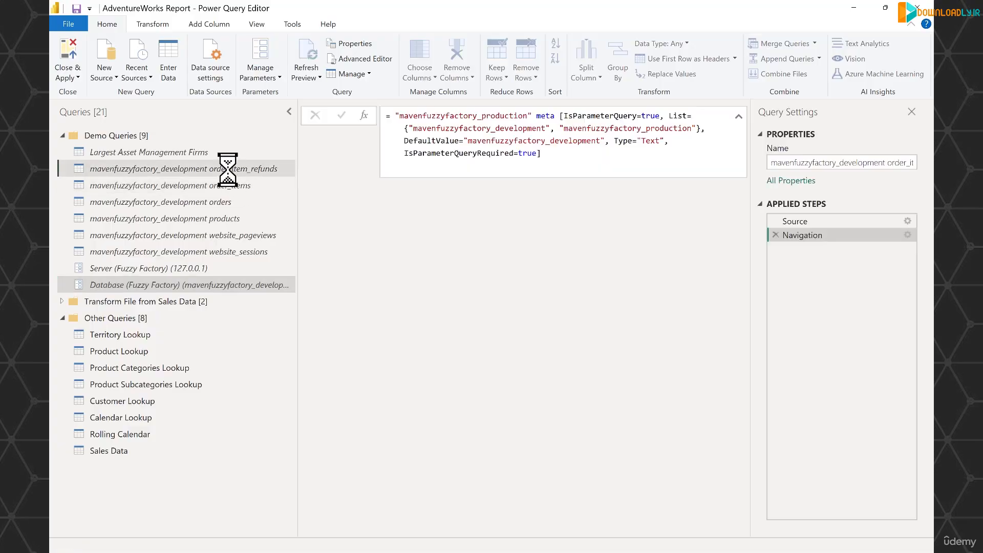
pyautogui.rightClick(231, 169)
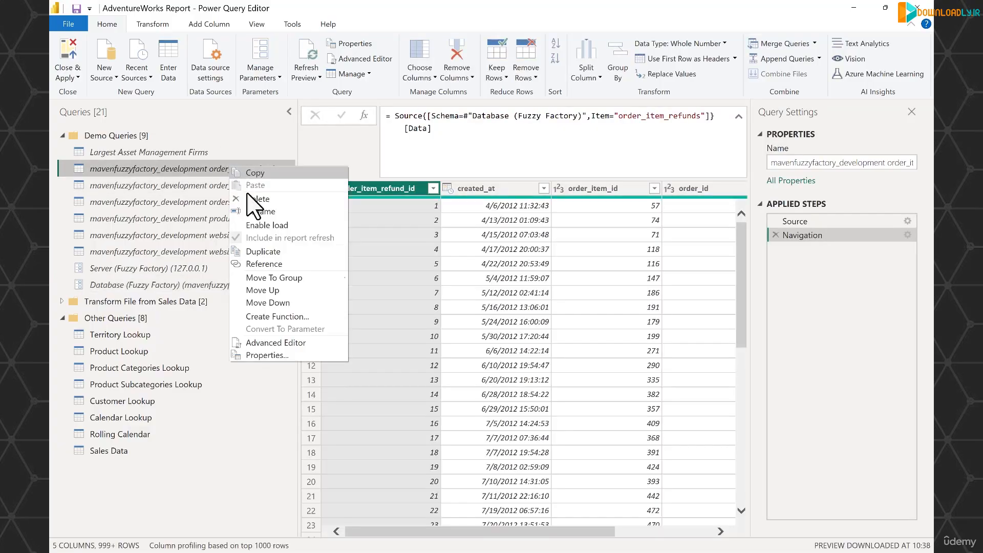
pyautogui.click(267, 225)
pyautogui.rightClick(193, 186)
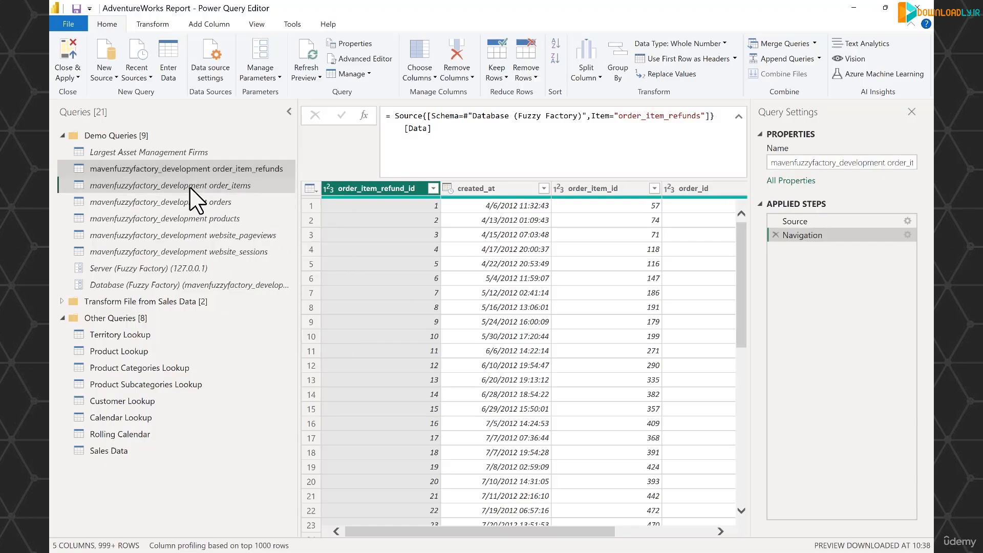
pyautogui.click(230, 248)
pyautogui.rightClick(181, 203)
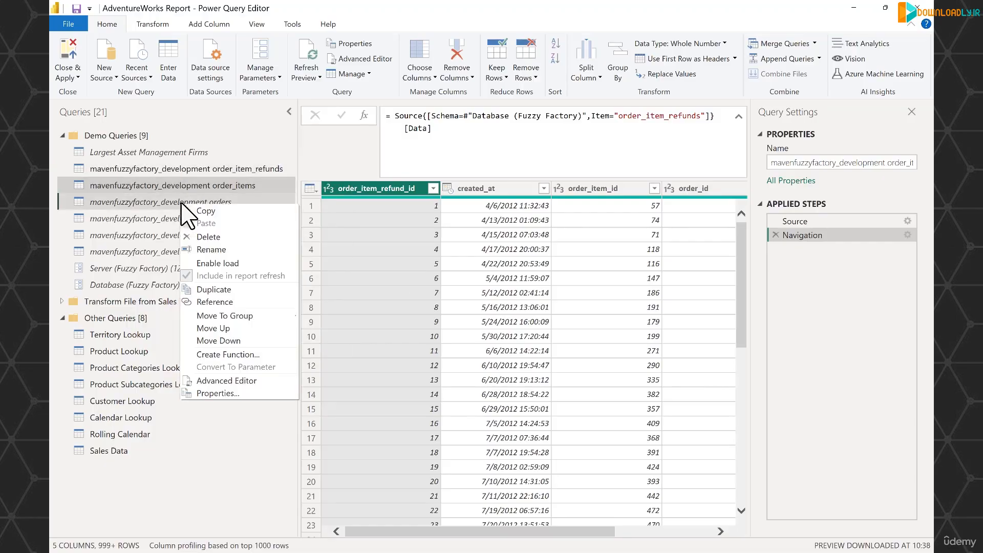
pyautogui.click(217, 263)
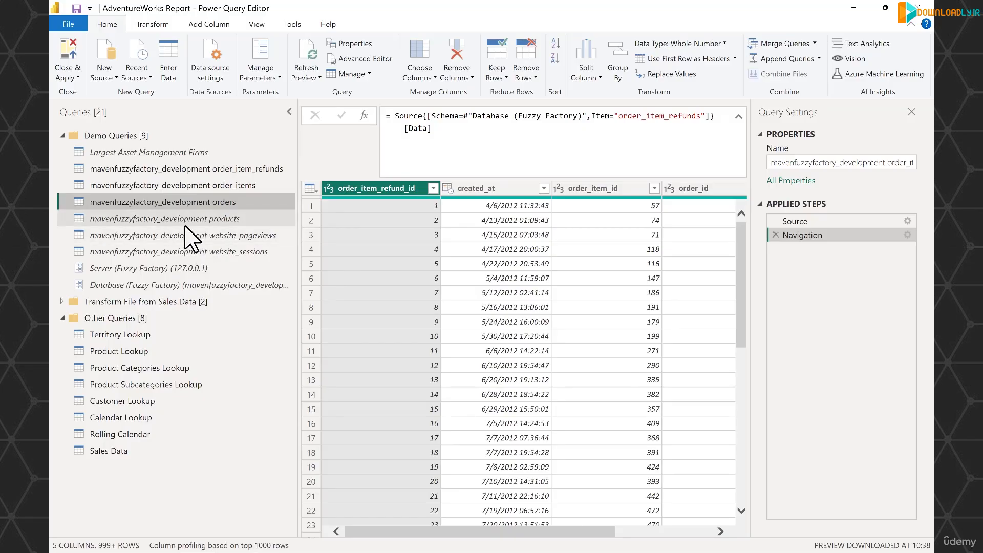
# Enable load for the mavenfuzzyfactory_development products, website_pageviews and website_sessions queries
pyautogui.rightClick(186, 225)
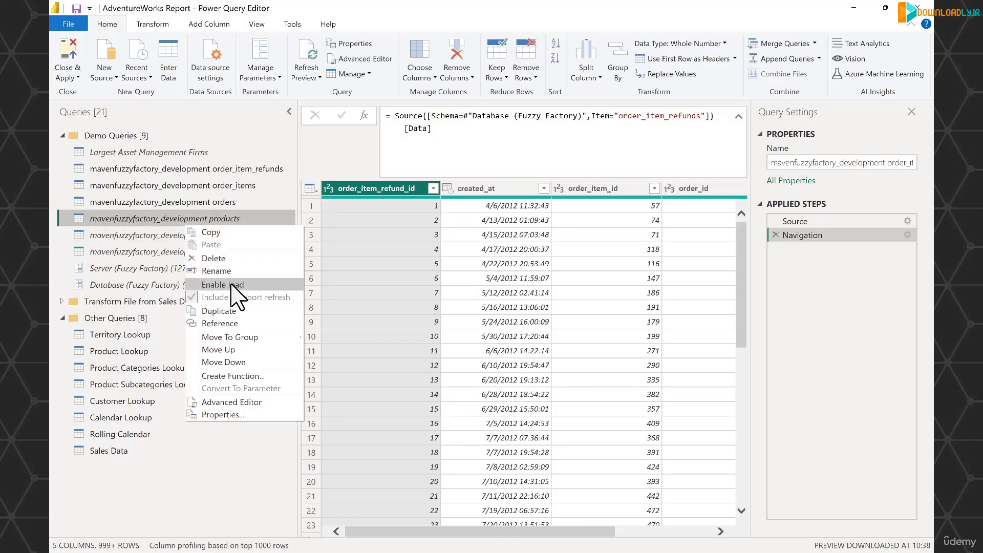
pyautogui.click(231, 284)
pyautogui.rightClick(182, 236)
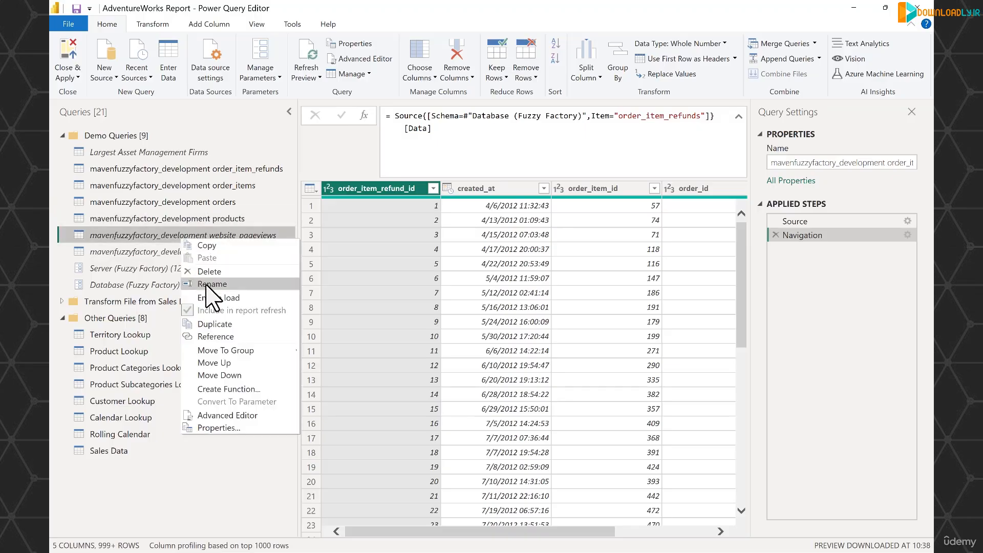
pyautogui.click(210, 301)
pyautogui.rightClick(181, 252)
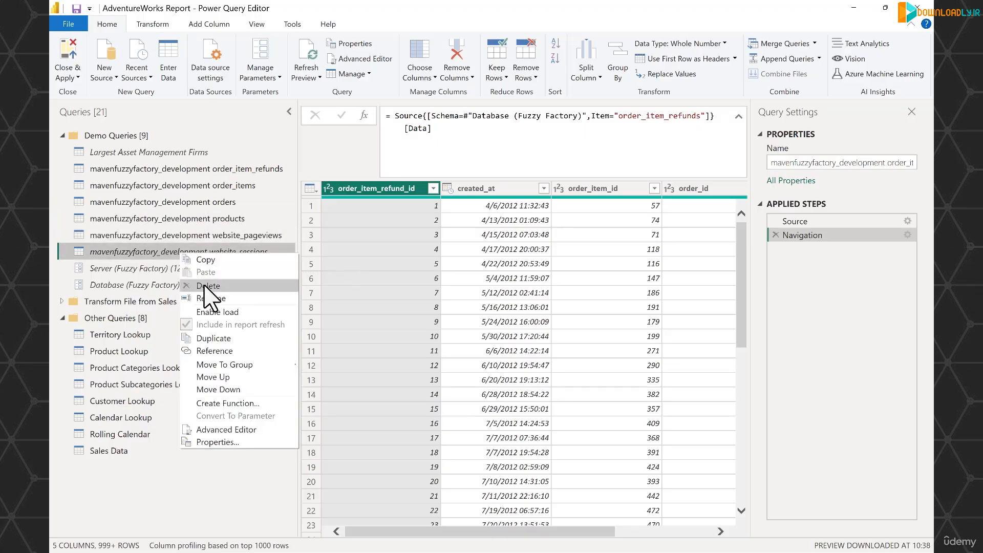
pyautogui.click(215, 312)
# Close the query editor and apply the changes to load the tables, and widen the Data pane in Report view
pyautogui.click(68, 57)
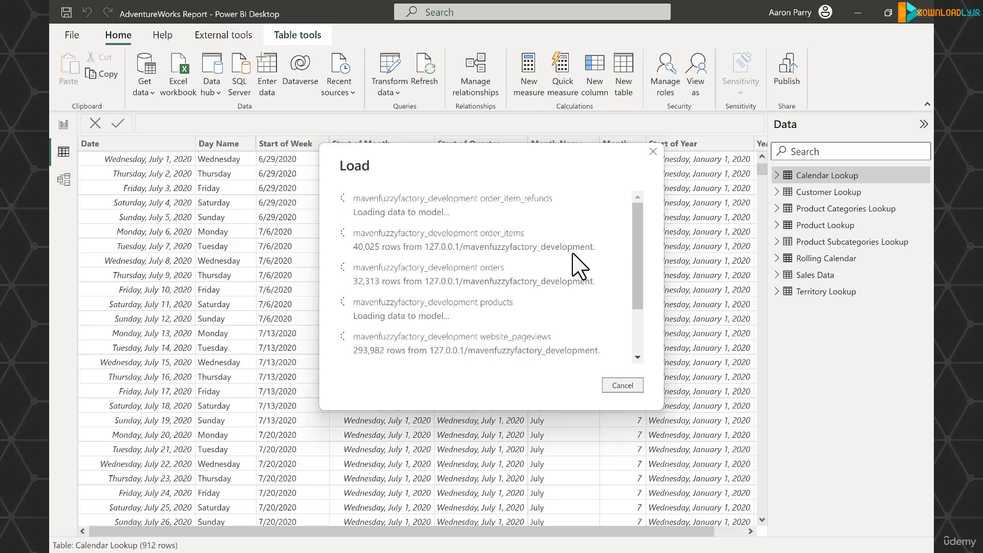
pyautogui.scroll(-4, 557, 272)
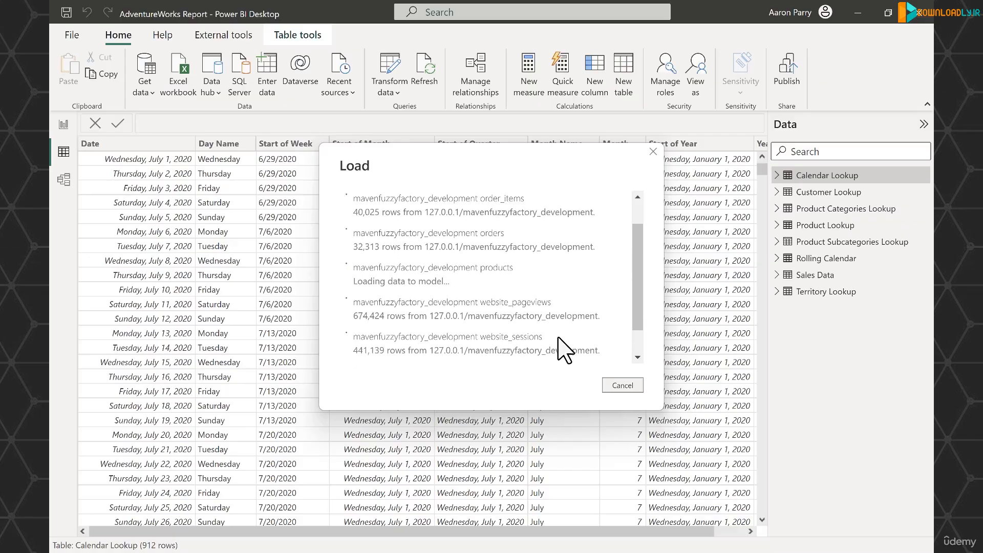
pyautogui.scroll(4, 566, 338)
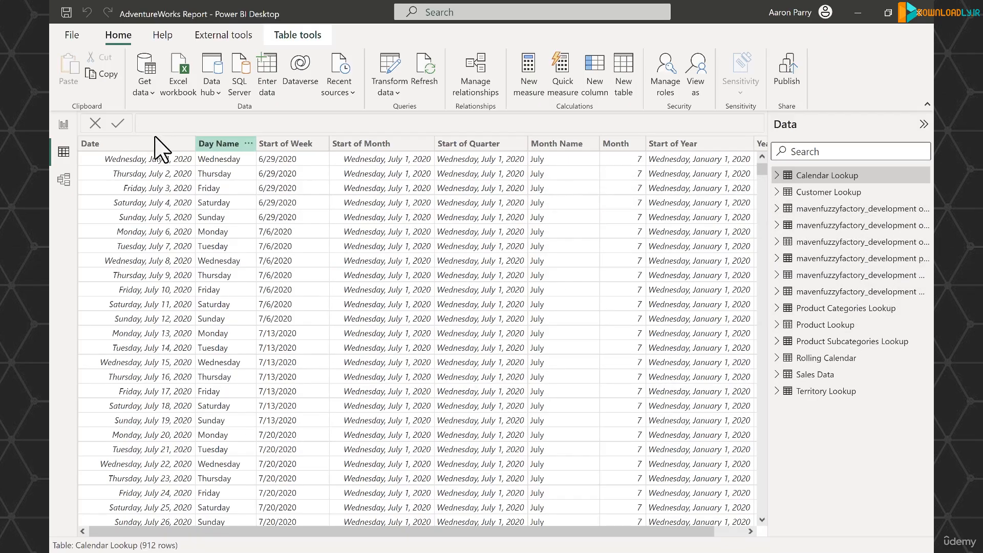
pyautogui.click(60, 124)
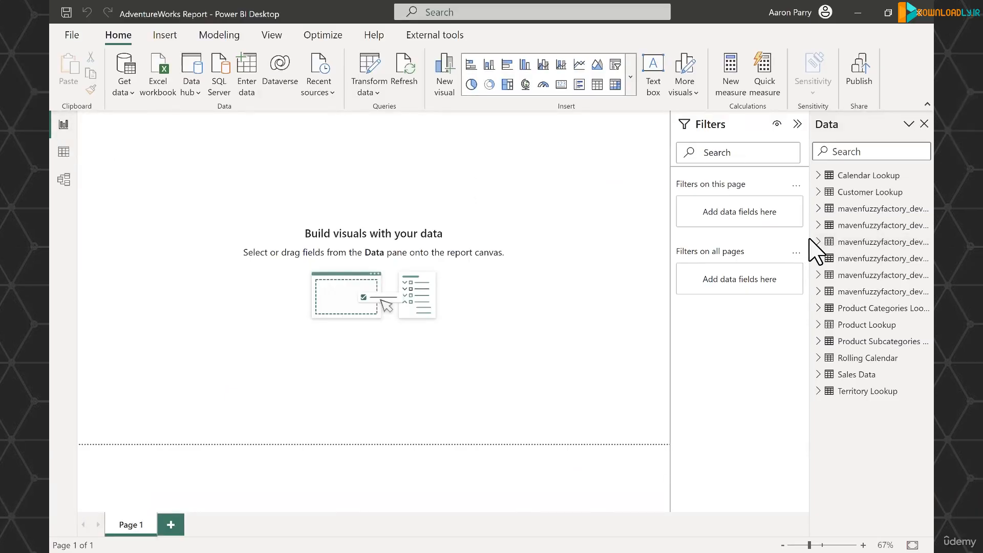
pyautogui.moveTo(811, 235); pyautogui.dragTo(769, 243)
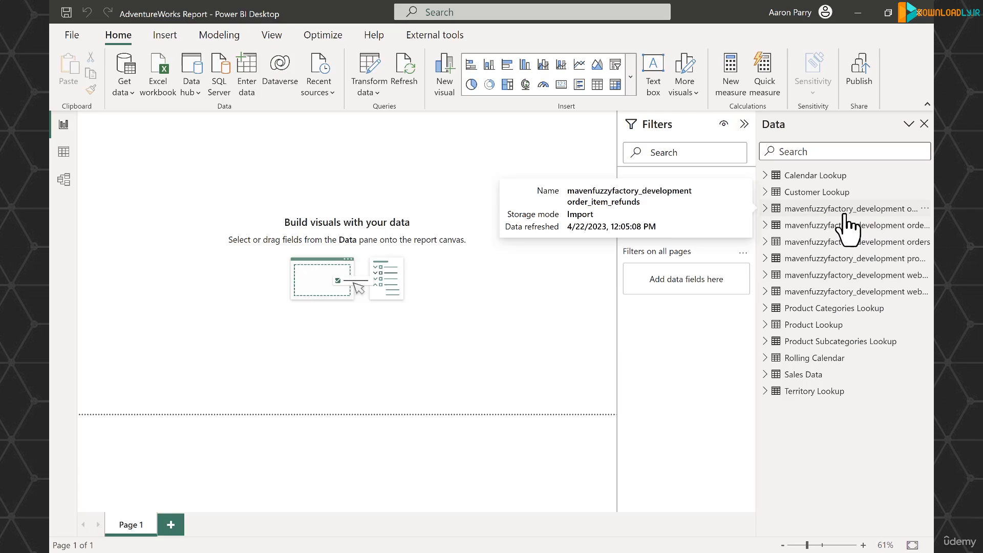
# Edit the parameters from the report, setting Database (Fuzzy Factory) to mavenfuzzyfactory_production, and apply the pending query changes
pyautogui.click(376, 93)
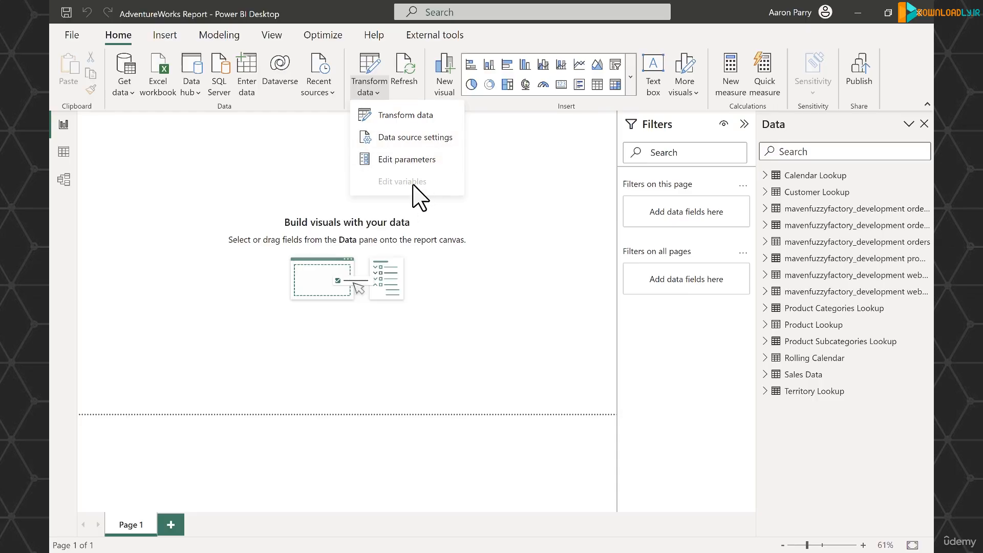
pyautogui.click(442, 163)
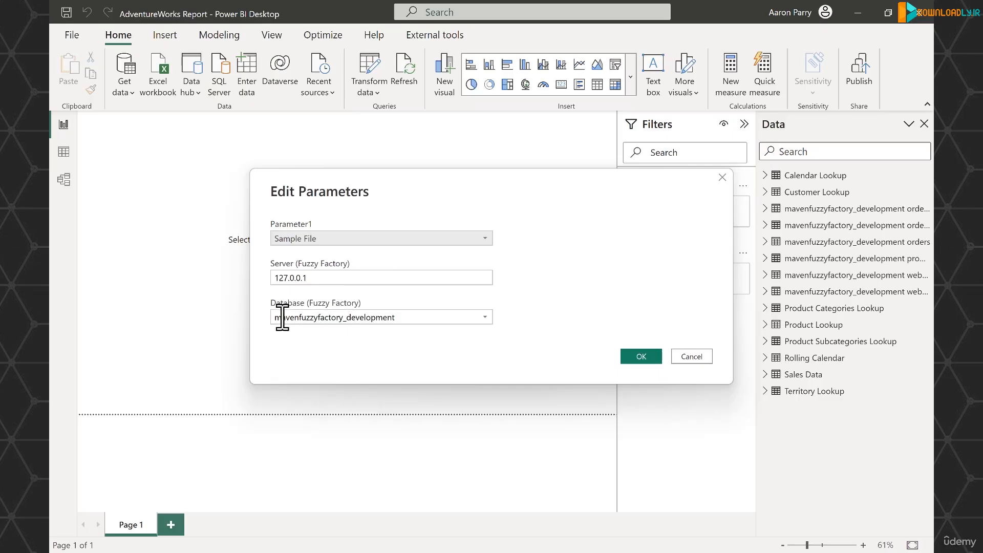
pyautogui.click(484, 317)
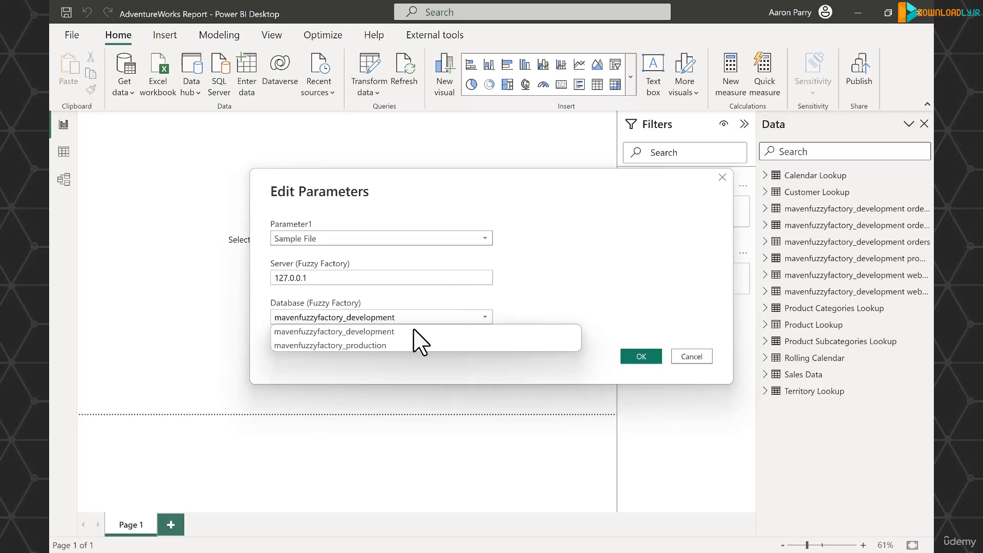
pyautogui.click(401, 345)
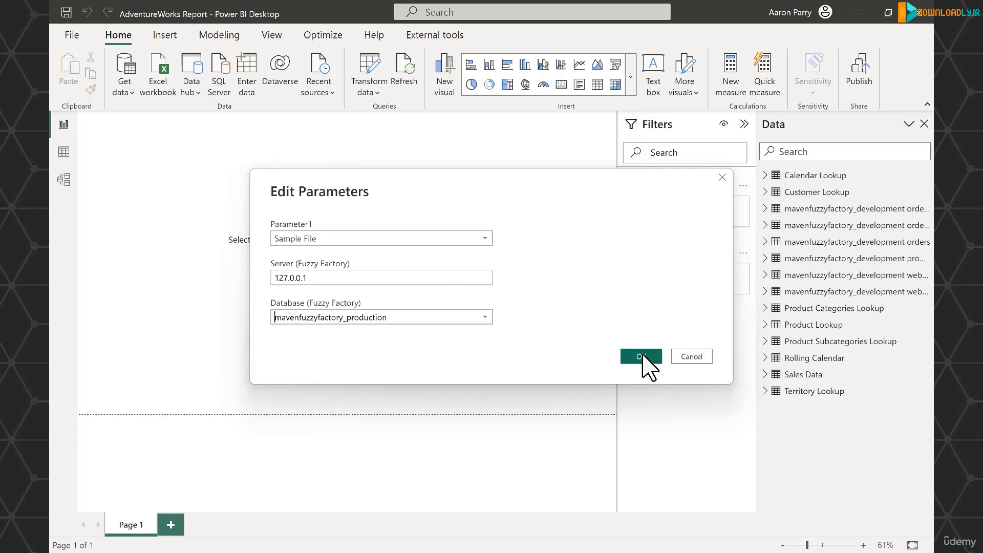
pyautogui.click(642, 357)
pyautogui.click(576, 124)
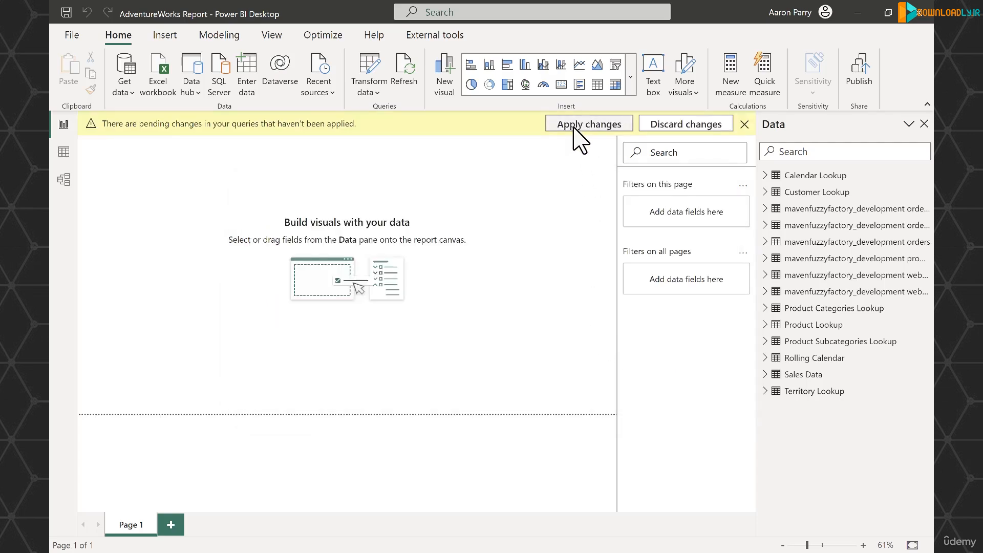